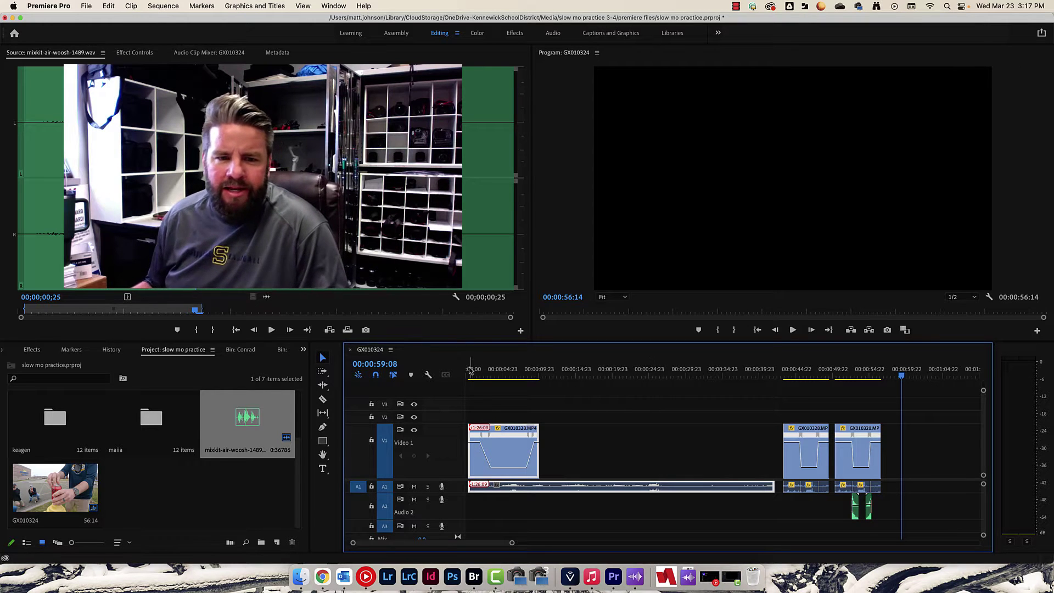
Step: Play the opening of the existing slow-motion sequence and scrub ahead to the last short clip at 00:00:52:02
mouse_move(470, 371)
left_mouse_down()
mouse_move(494, 375)
mouse_move(477, 378)
left_mouse_up()
key("space")
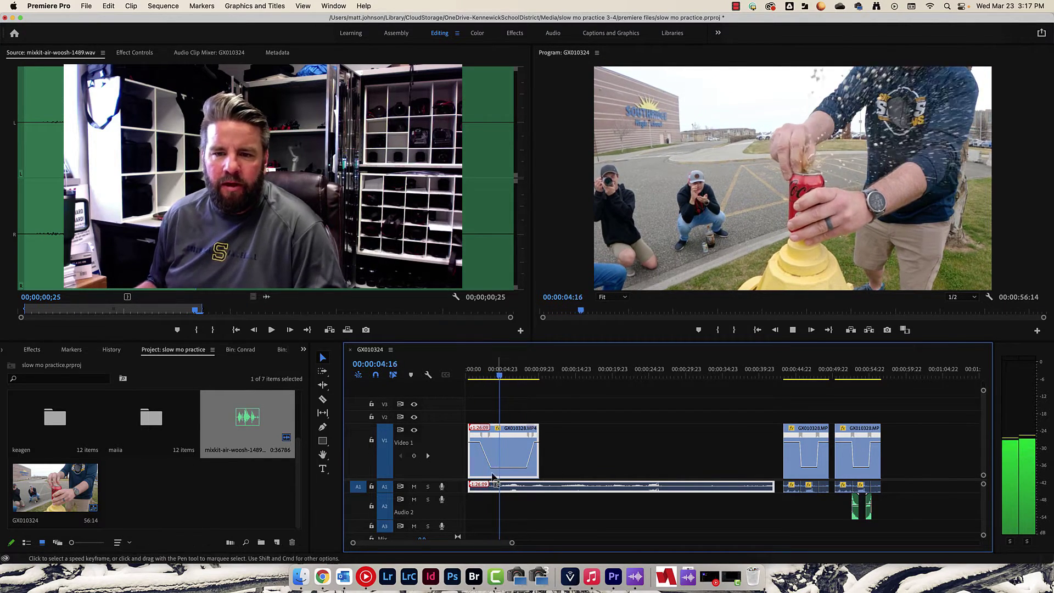
key("space")
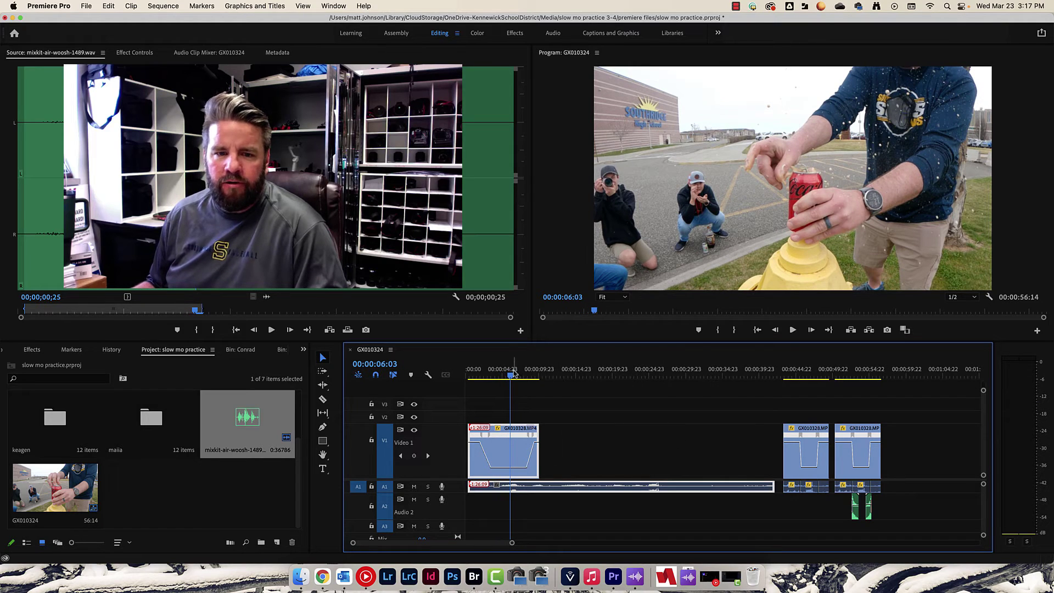
left_click_drag(510, 375, 850, 380)
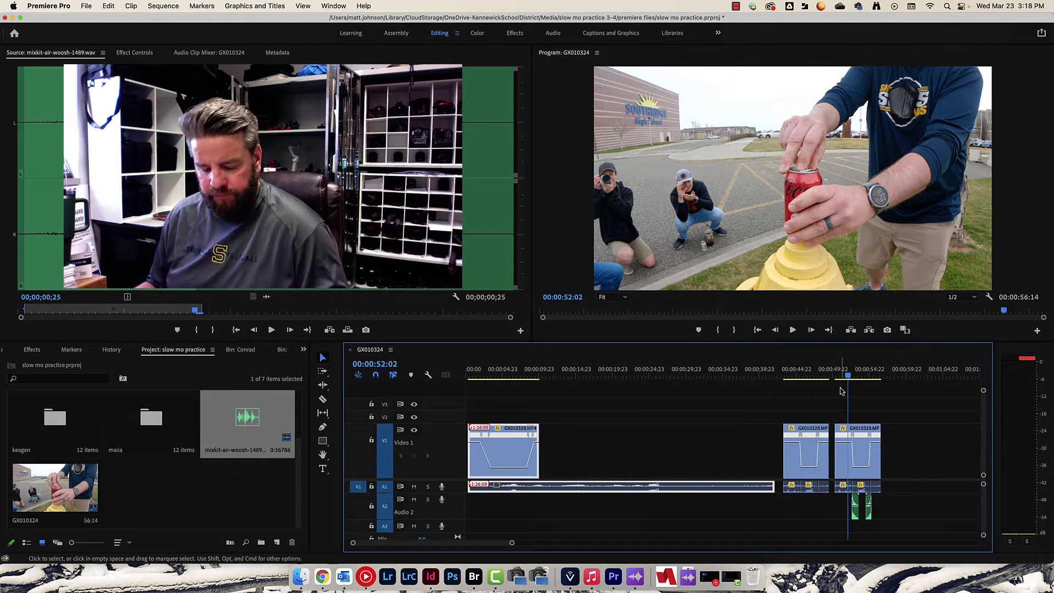
Step: Show the Conrad bin and delete all video and audio clips from the GX010324 sequence
left_click(241, 349)
left_click_drag(921, 430, 528, 504)
key("Delete")
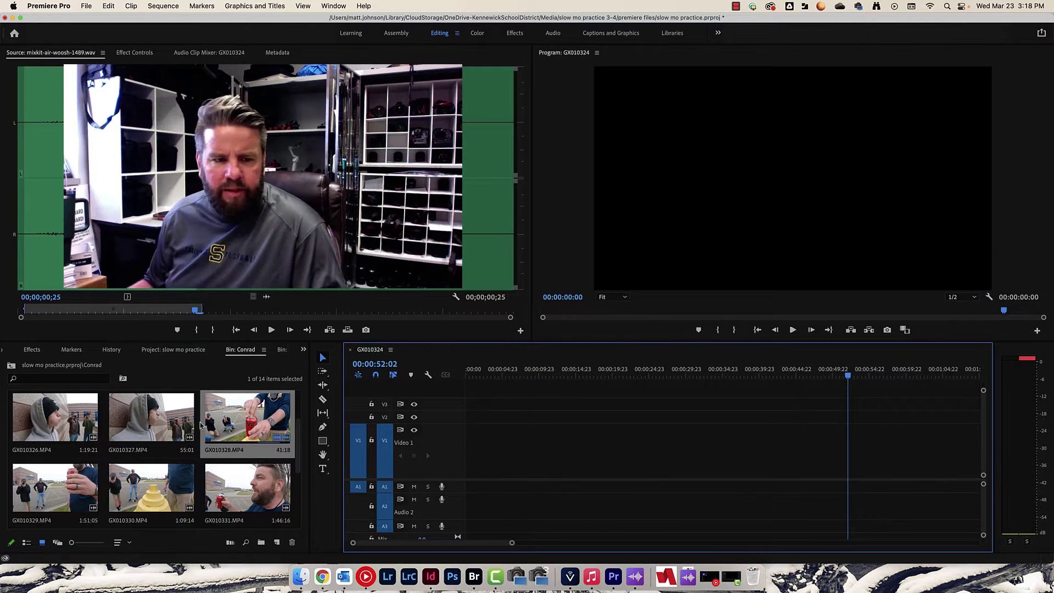
Step: Preview GX010328.MP4 from the Conrad bin and place its marked range at the start of the sequence on V1 and A1
double_click(215, 416)
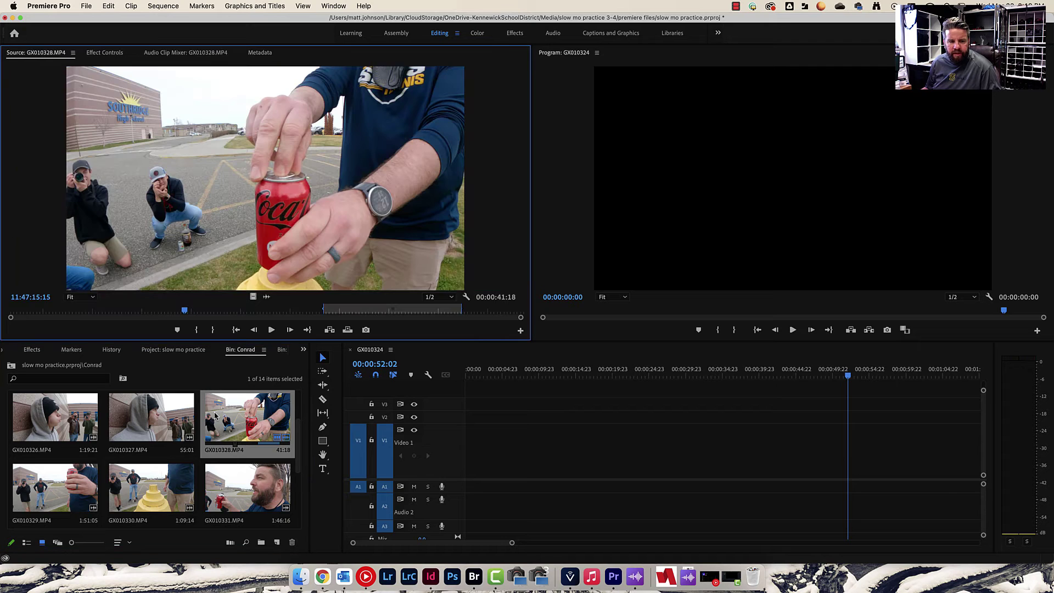
left_click_drag(328, 307, 446, 309)
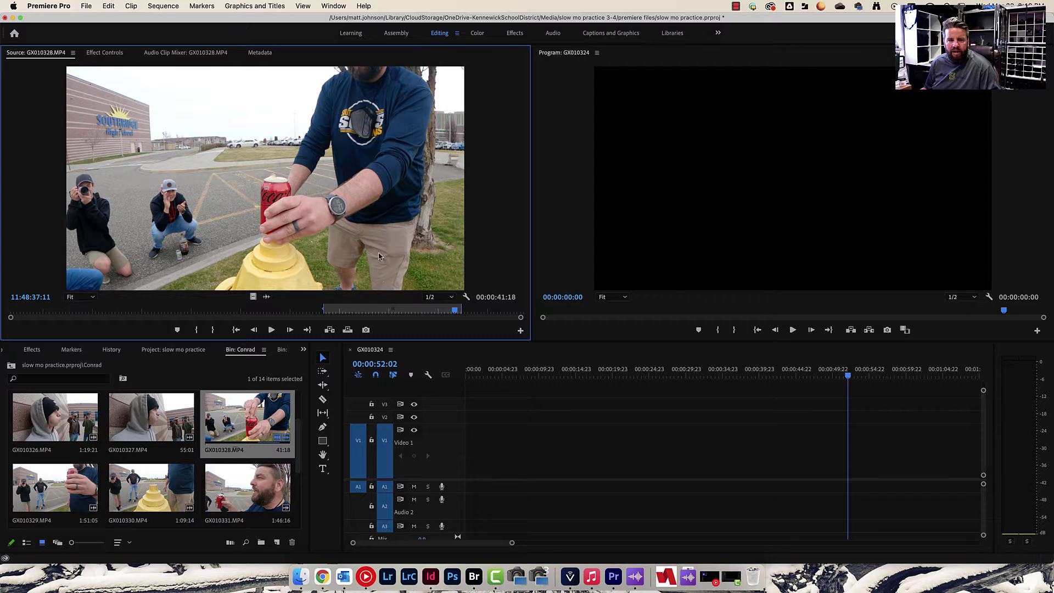
left_click_drag(294, 186, 474, 464)
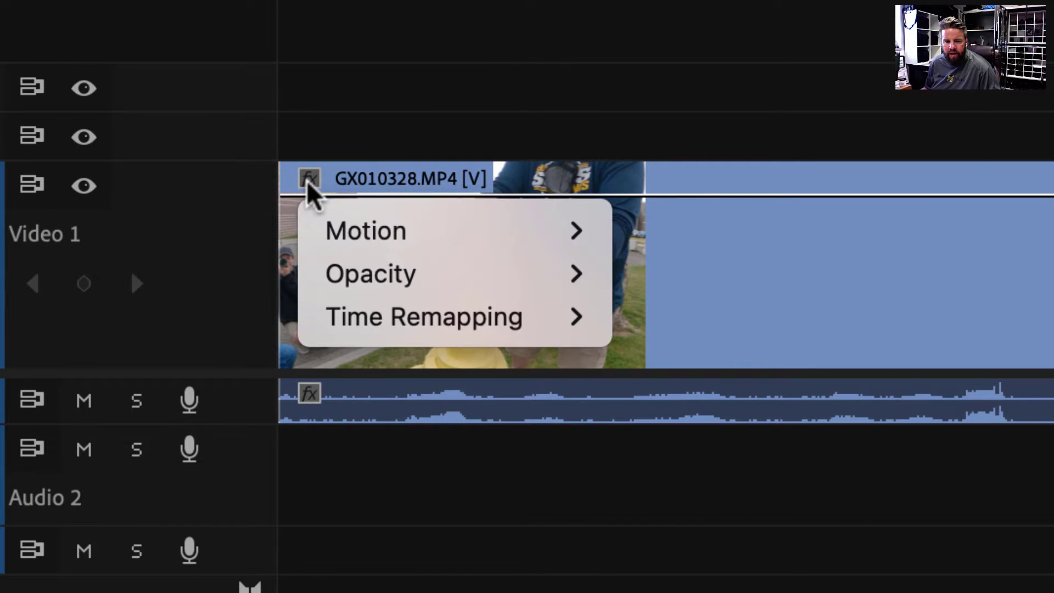
Step: Show the Time Remapping Speed line on the GX010328.MP4 video clip
left_click(309, 183)
mouse_move(423, 336)
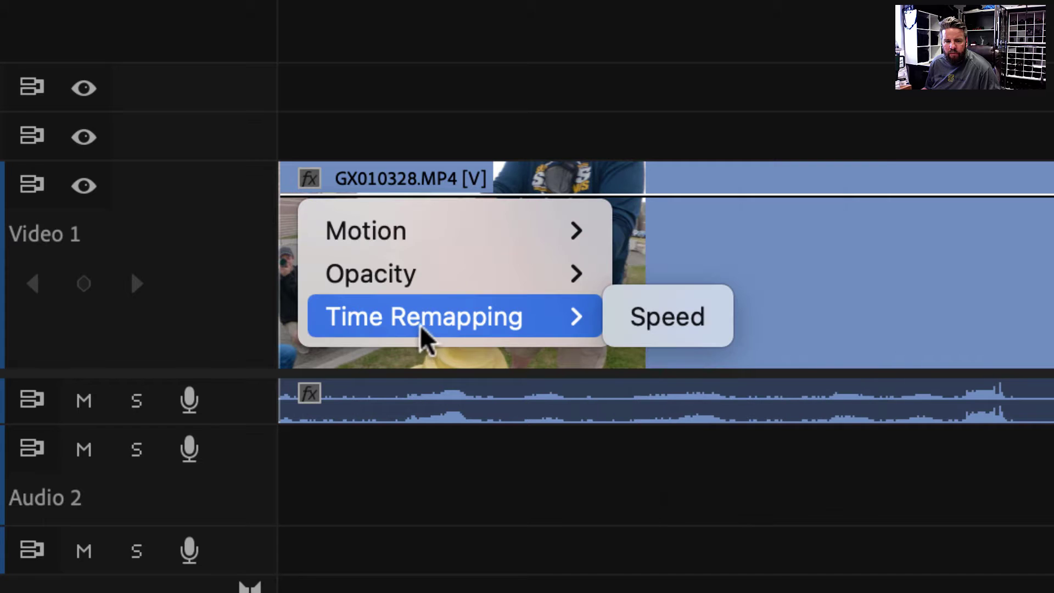
left_click(665, 324)
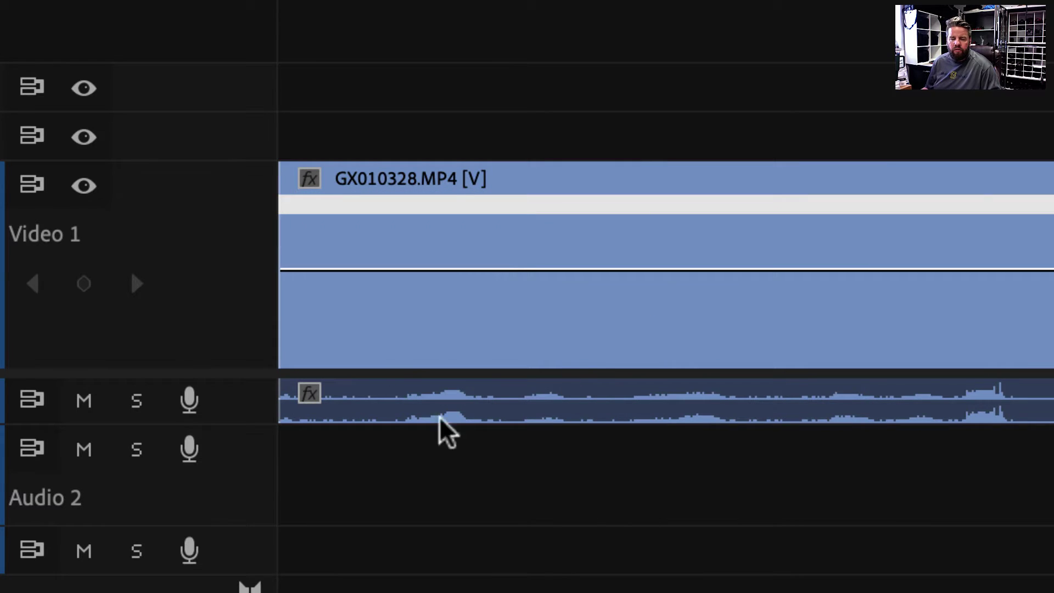
Step: Make the Audio 1 track taller and unlink the GX010328.MP4 video from its audio
left_click(538, 332)
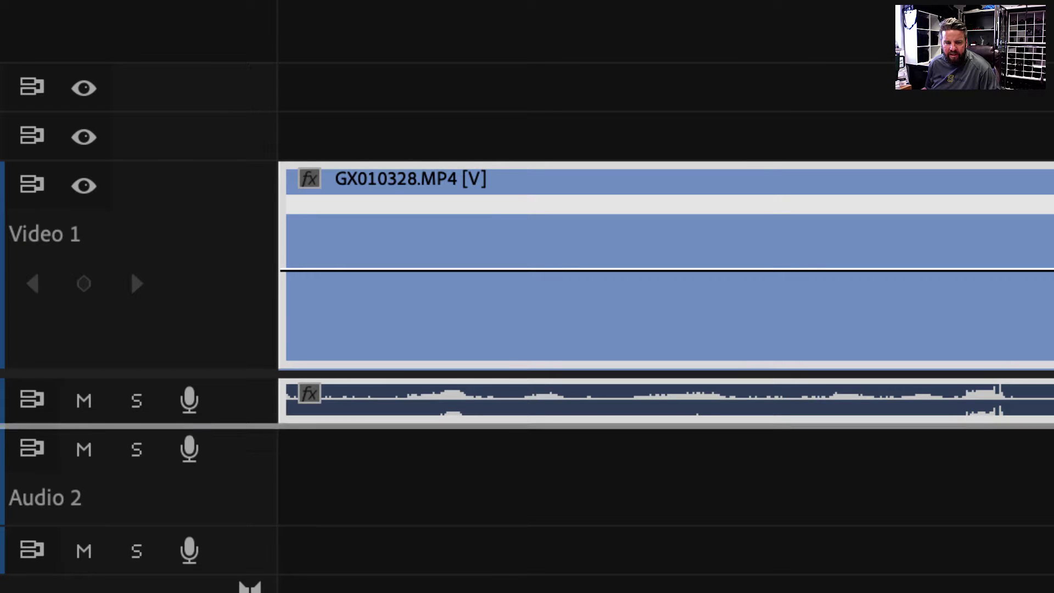
left_click_drag(7, 427, 7, 505)
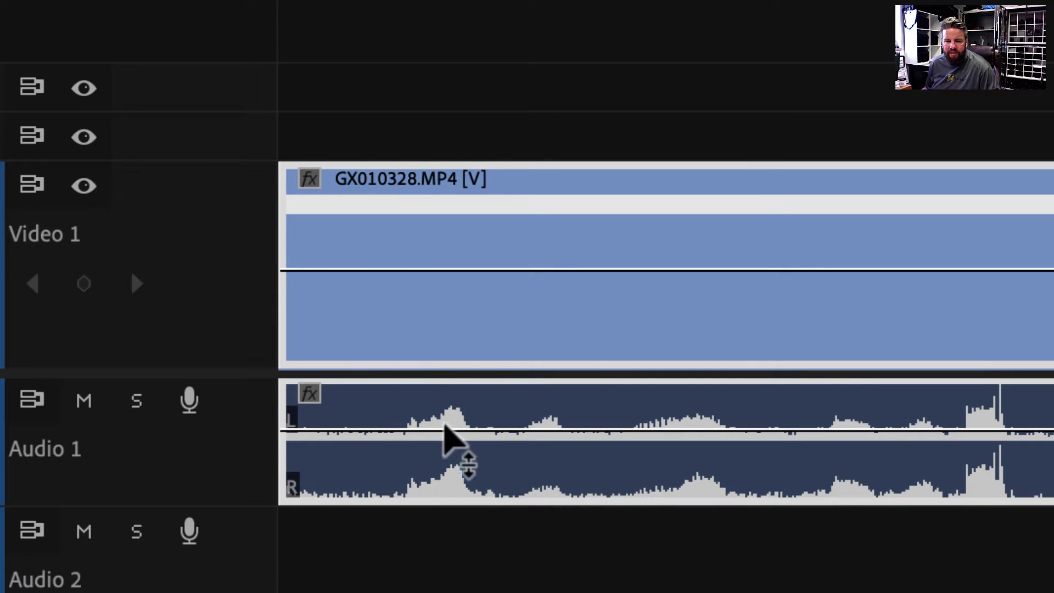
right_click(458, 304)
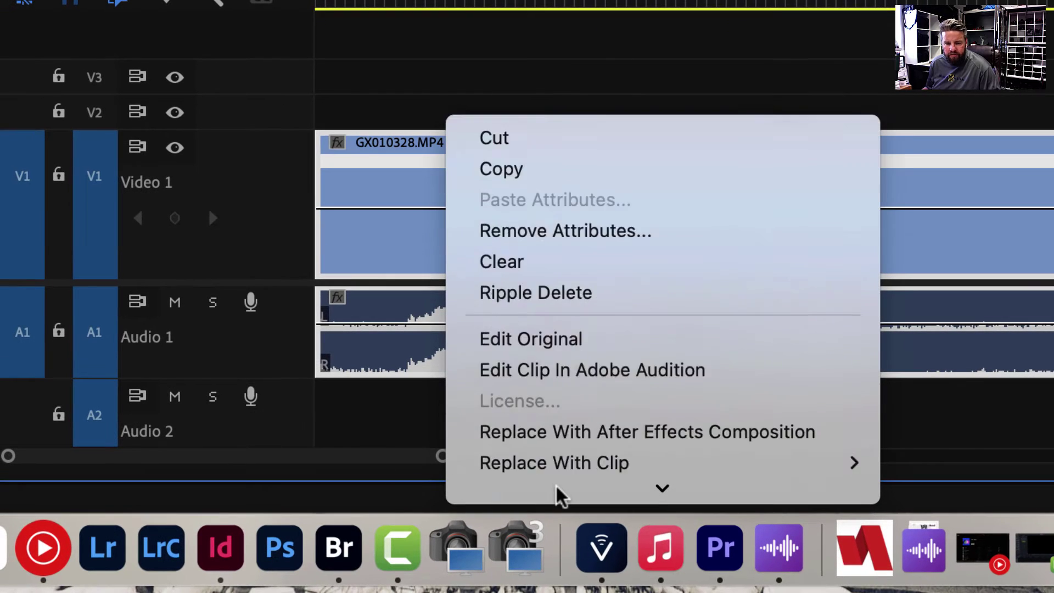
scroll(556, 486, "down", 2)
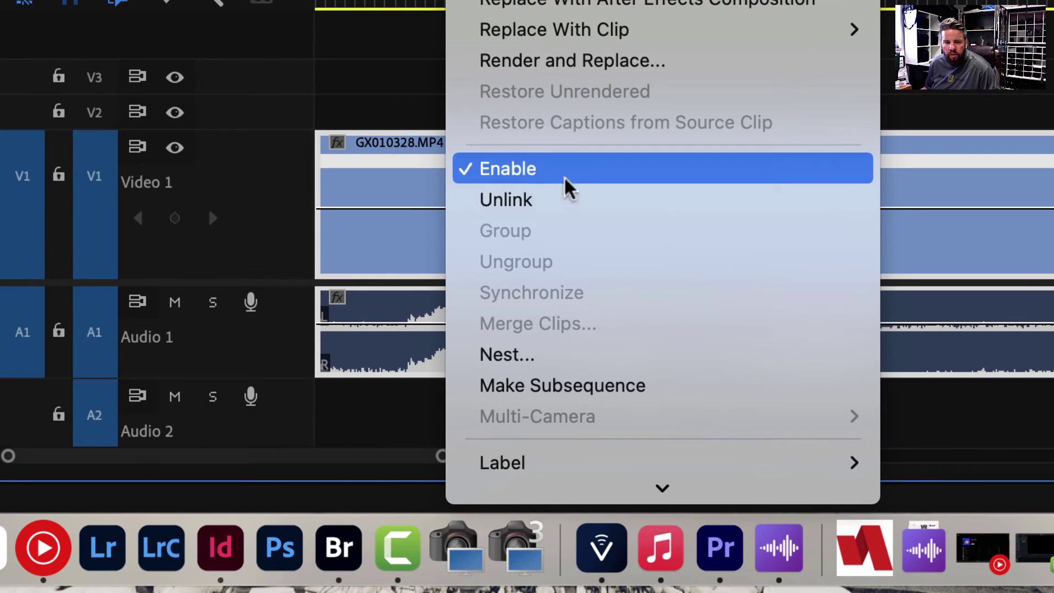
left_click(519, 200)
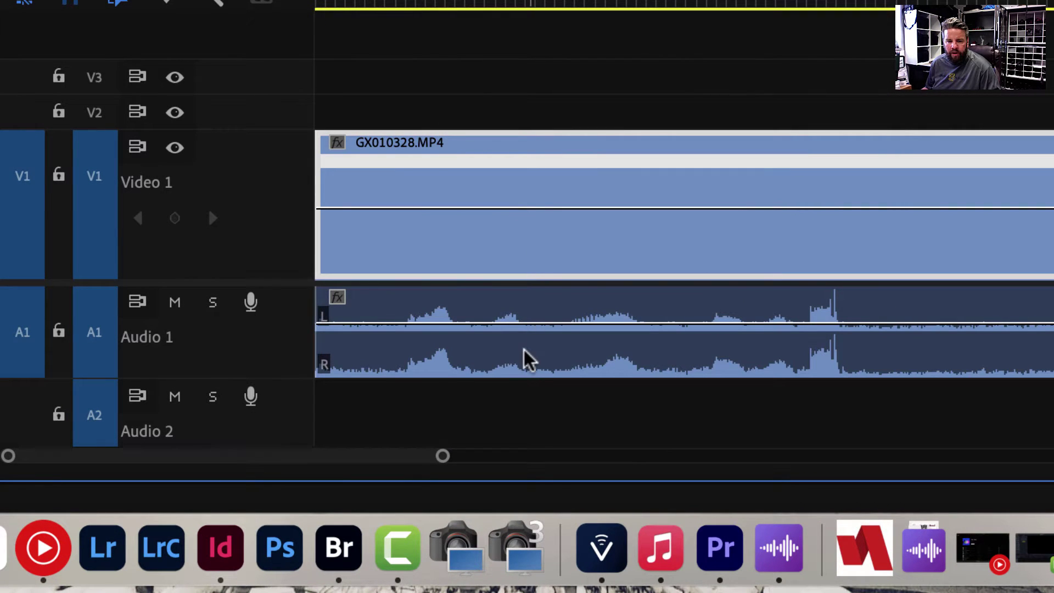
left_click(526, 330)
left_click(548, 209)
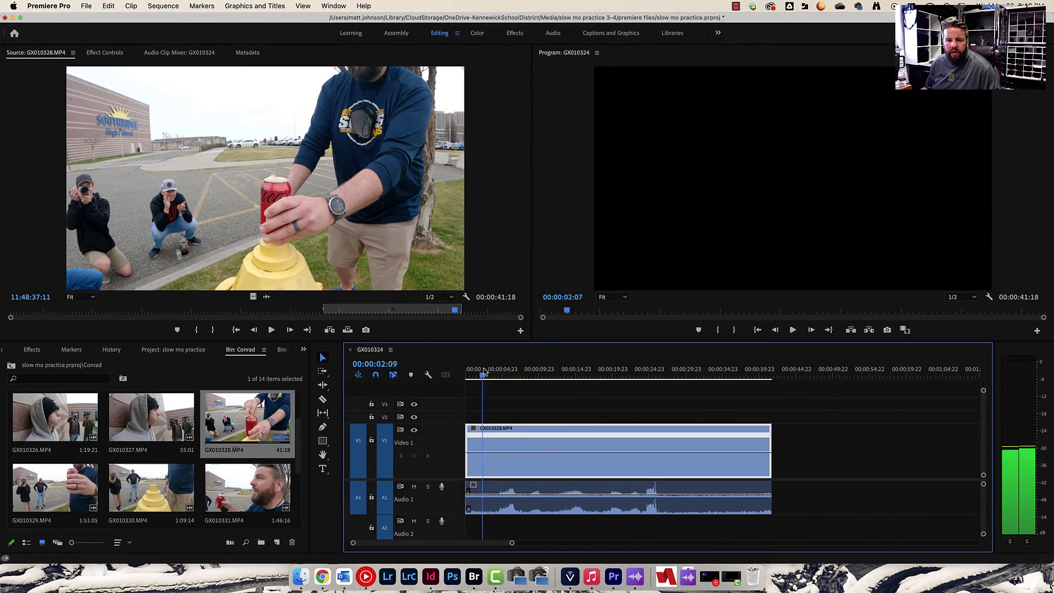
Step: At 00:00:23:21, add a speed keyframe to the video clip and cut only the Audio 1 clip with the Razor tool
left_click_drag(482, 372, 644, 373)
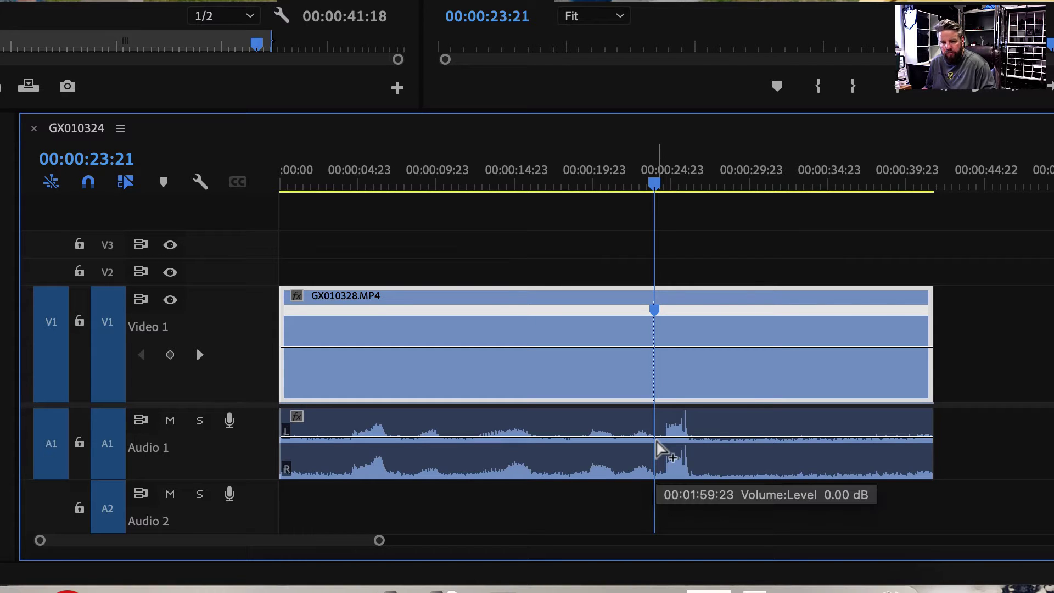
key("ctrl+k")
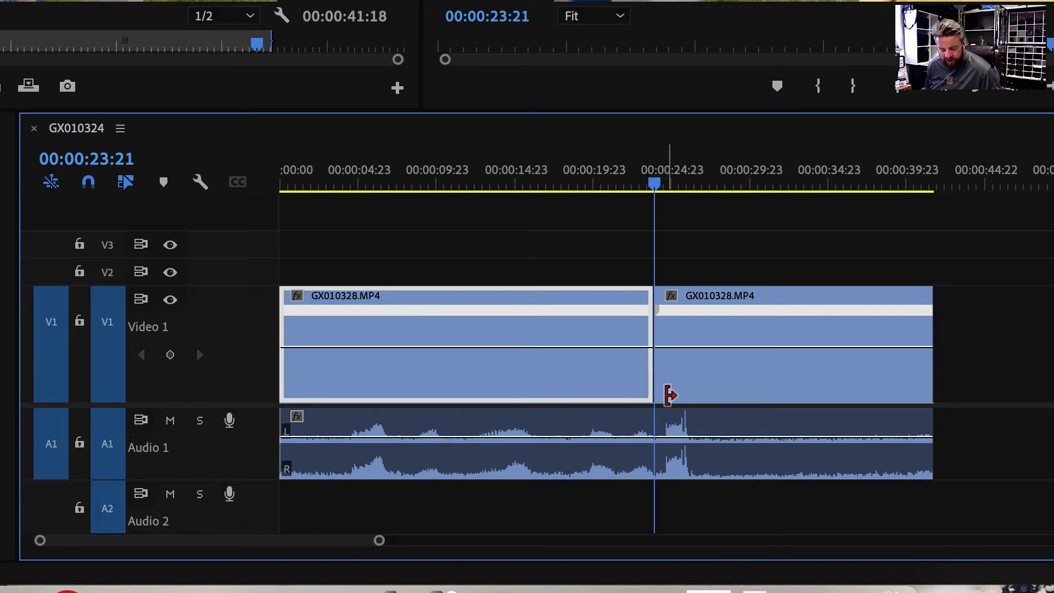
key("ctrl+z")
left_click(658, 436)
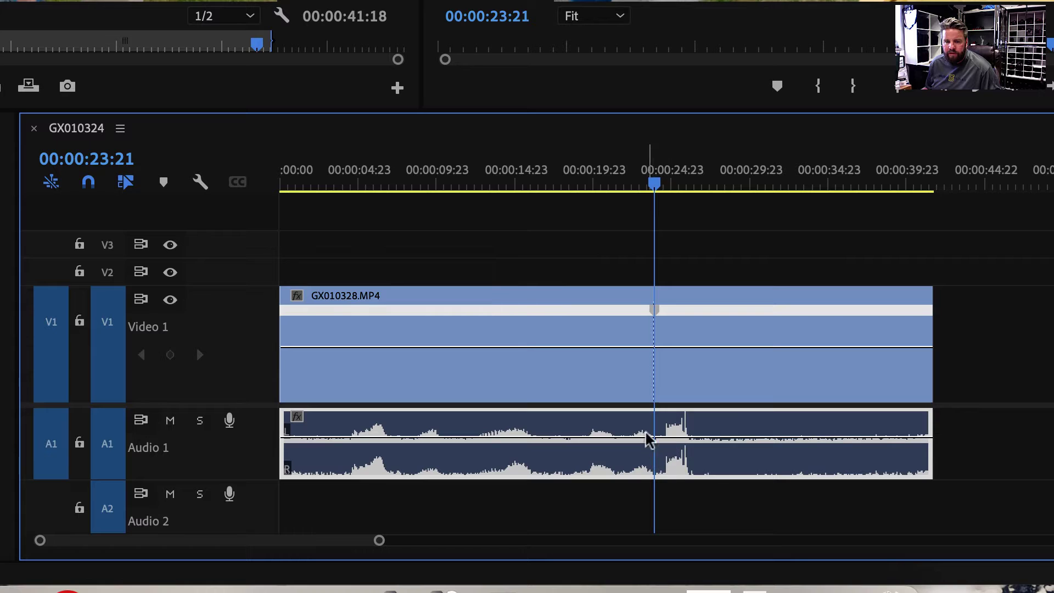
left_click(648, 375)
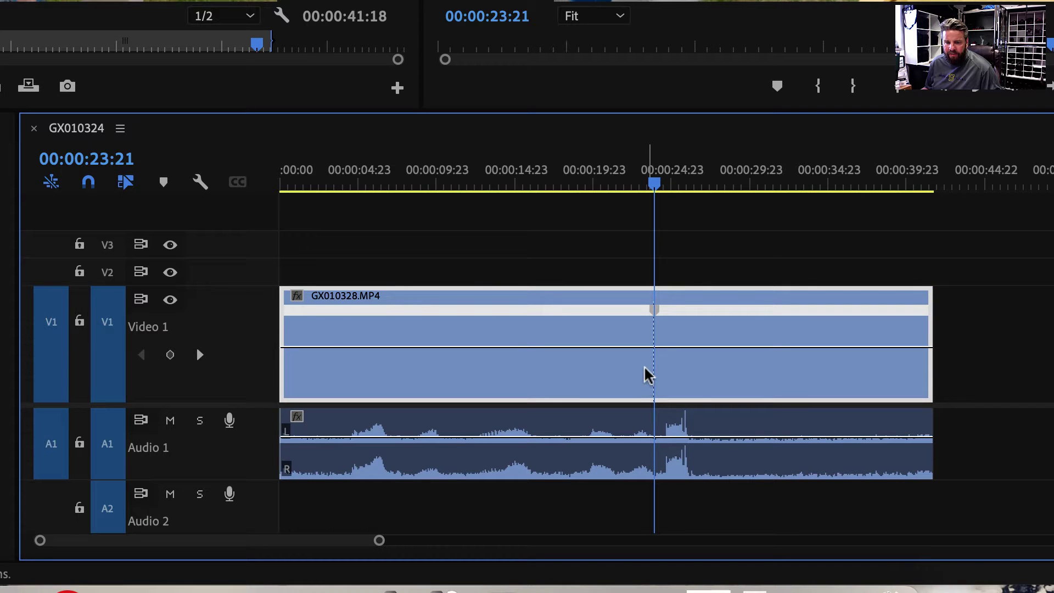
left_click(666, 452)
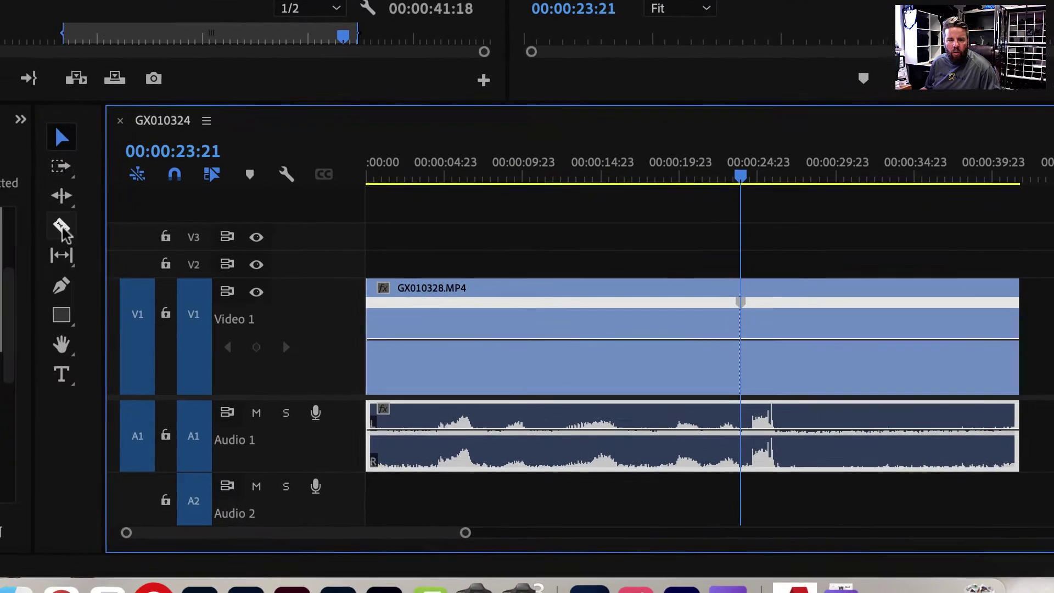
left_click(85, 222)
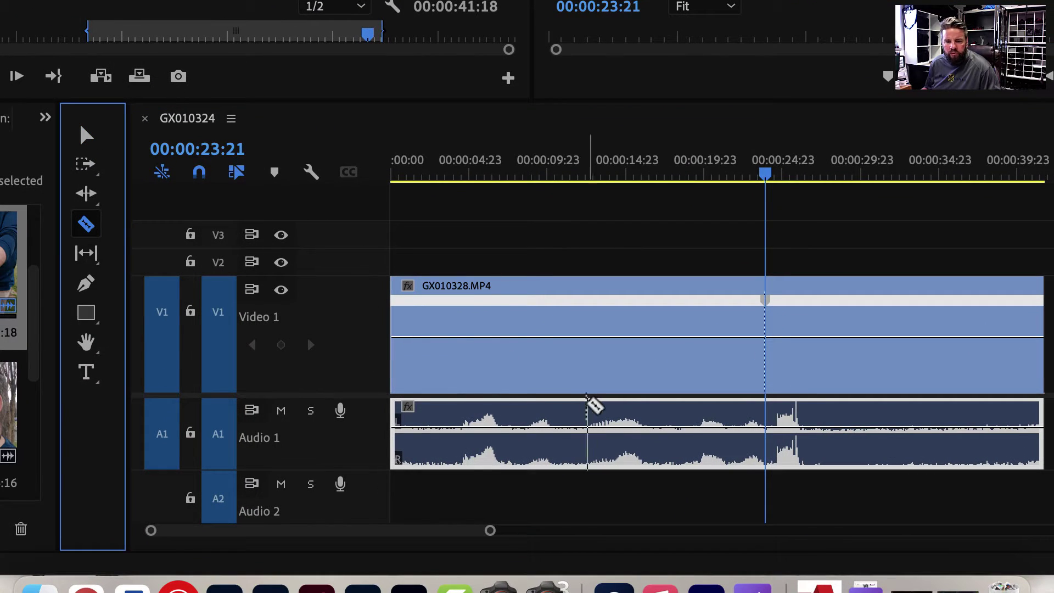
left_click(772, 431)
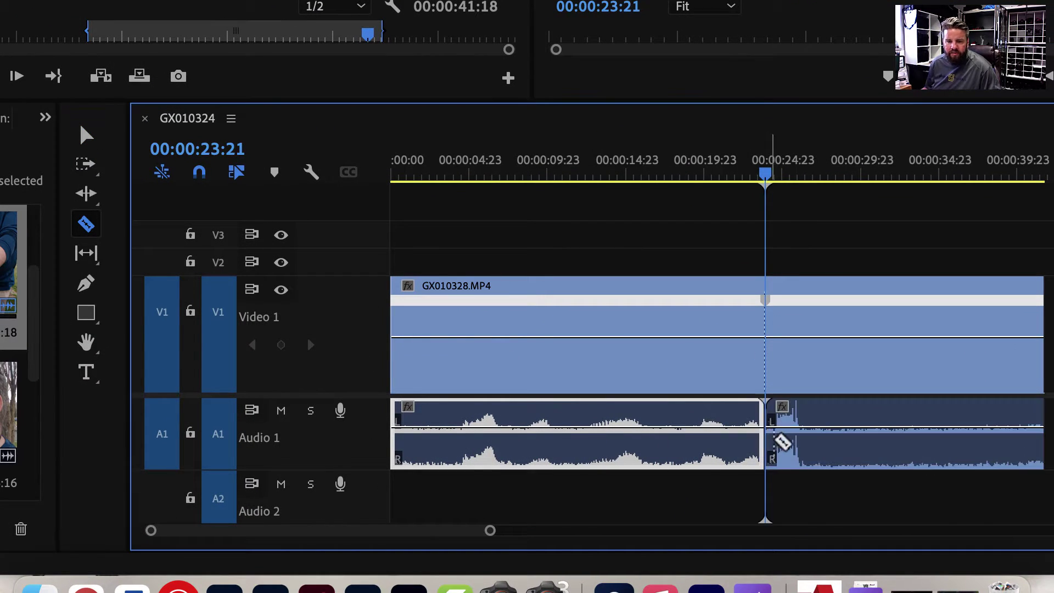
Step: At 00:00:30:19, add a second speed keyframe to the video clip and cut the audio at the same point
left_click_drag(765, 176, 874, 177)
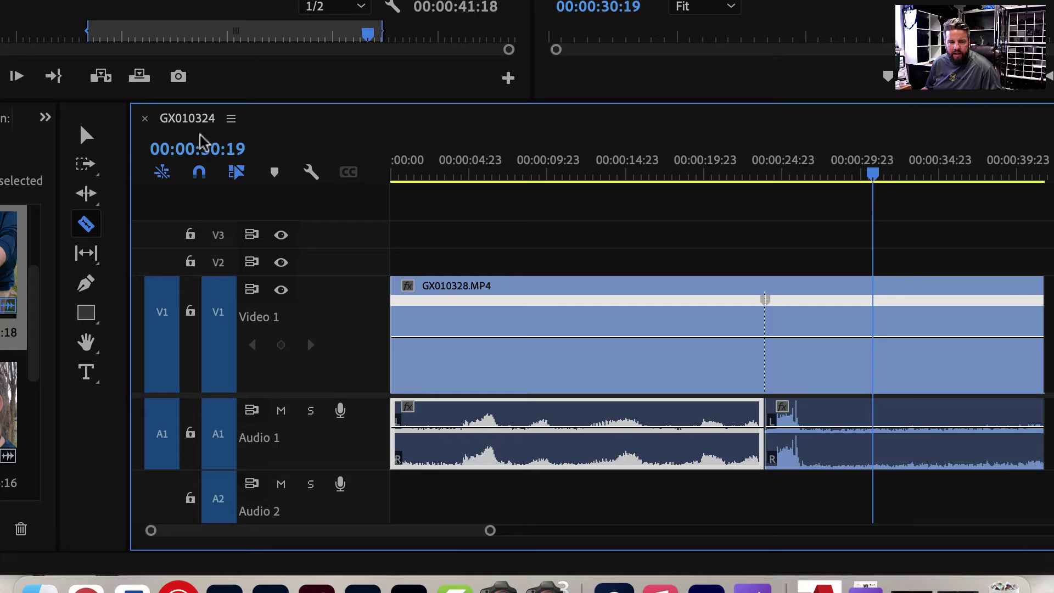
left_click(87, 137)
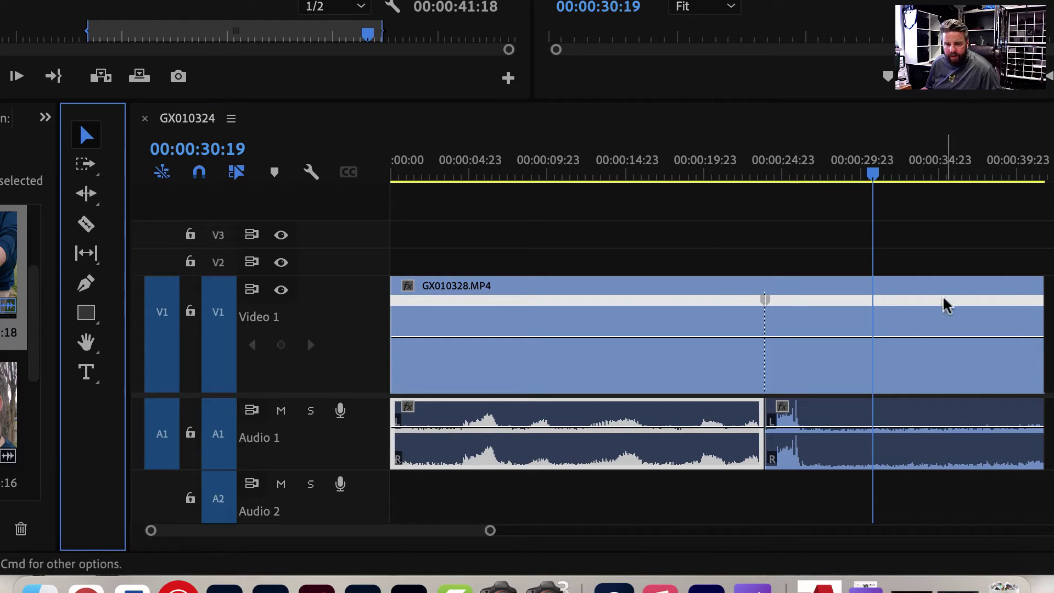
left_click(873, 339, "super")
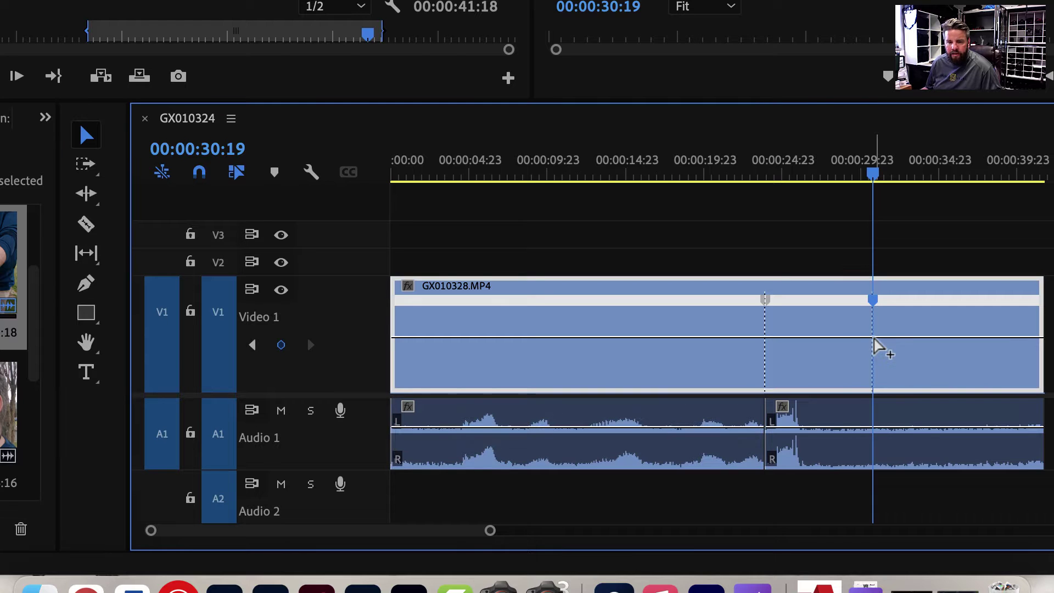
left_click(877, 443)
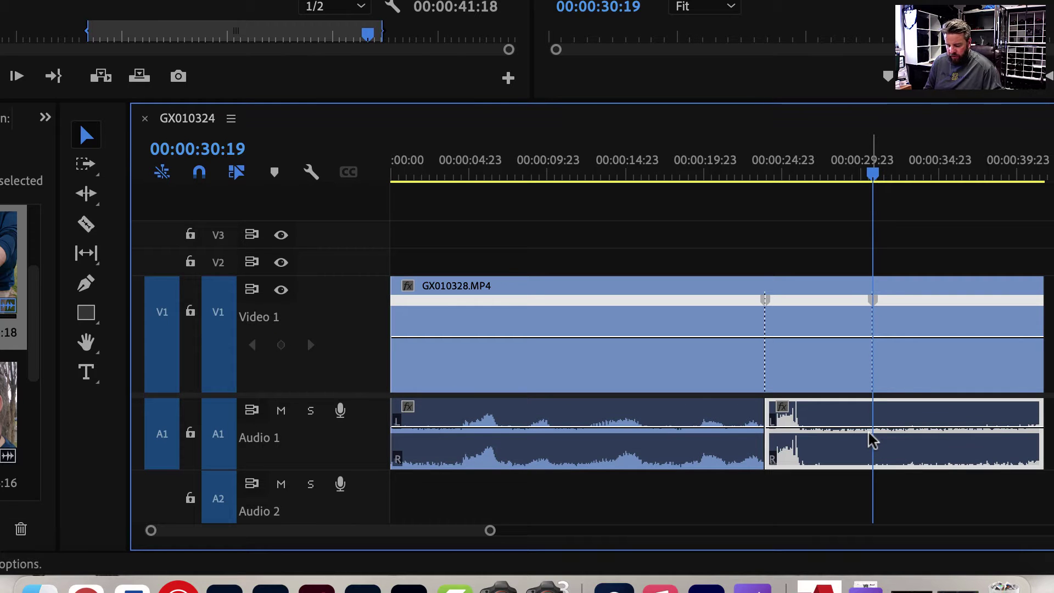
key("super+k")
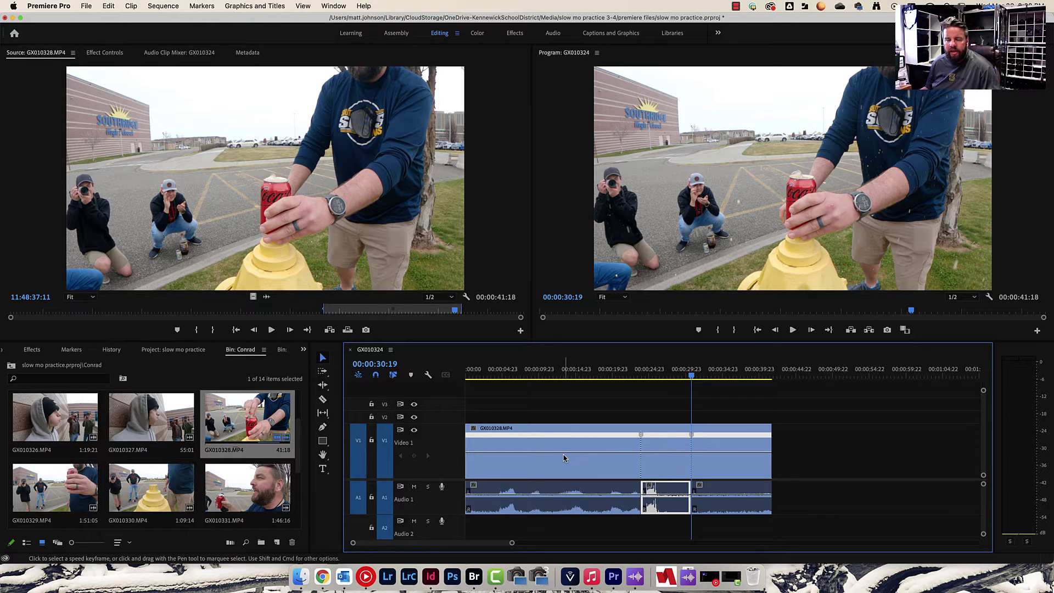
Step: Raise the video speed to about 1000% before the first speed keyframe and after the second one
left_click_drag(564, 456, 561, 456)
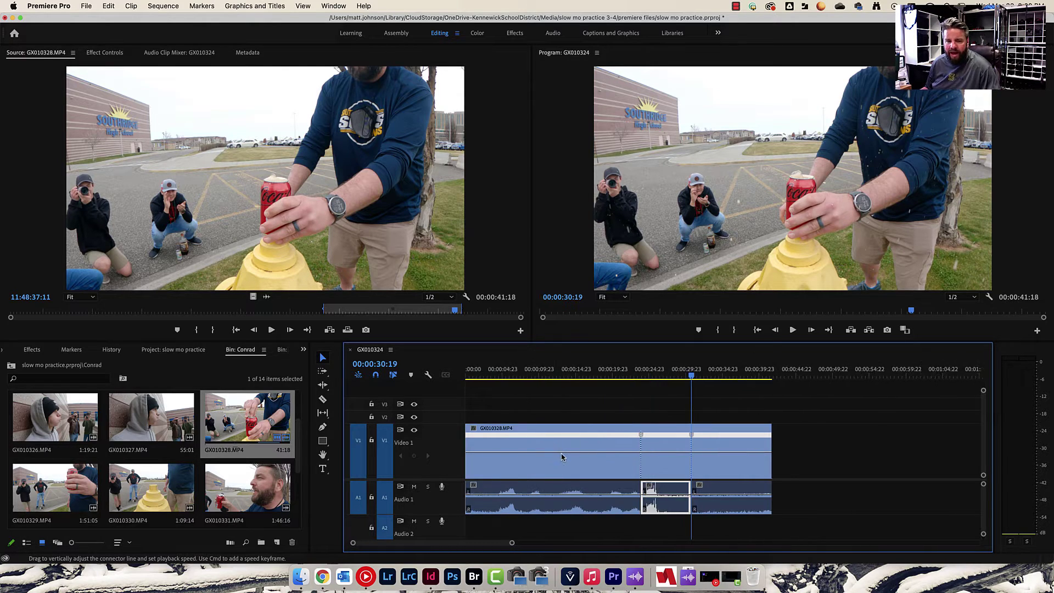
scroll(534, 459, "right", 1)
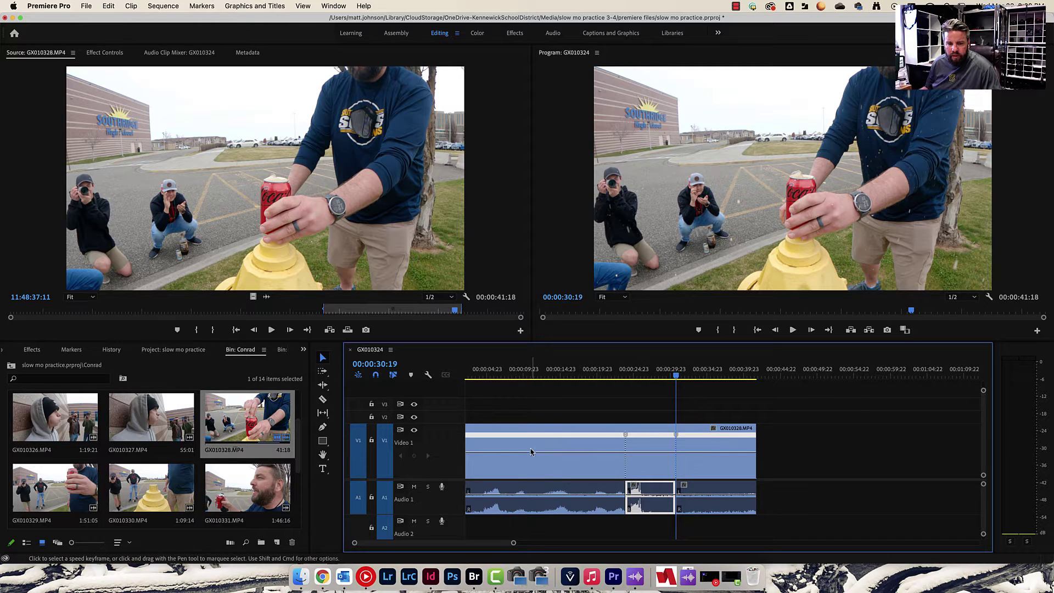
left_click_drag(527, 457, 527, 447)
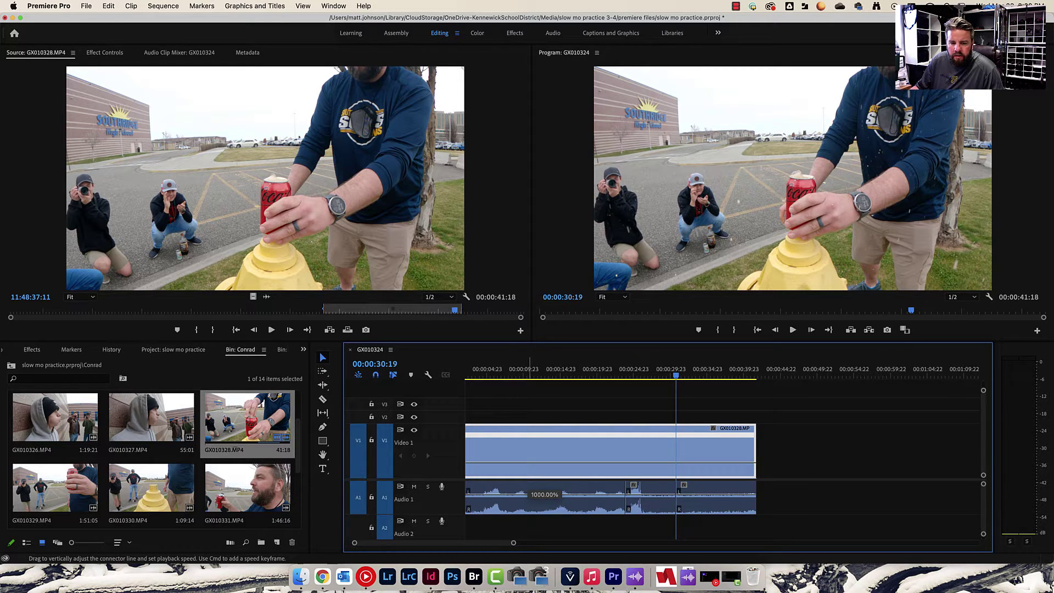
left_click_drag(530, 220, 538, 54)
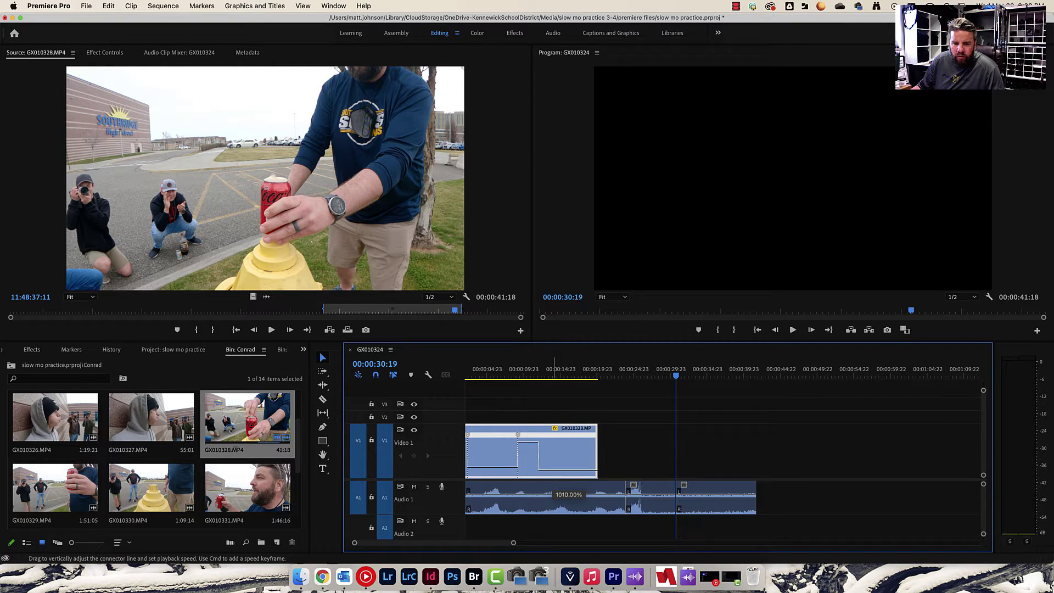
left_click_drag(554, 470, 550, 21)
scroll(556, 386, "up", 1)
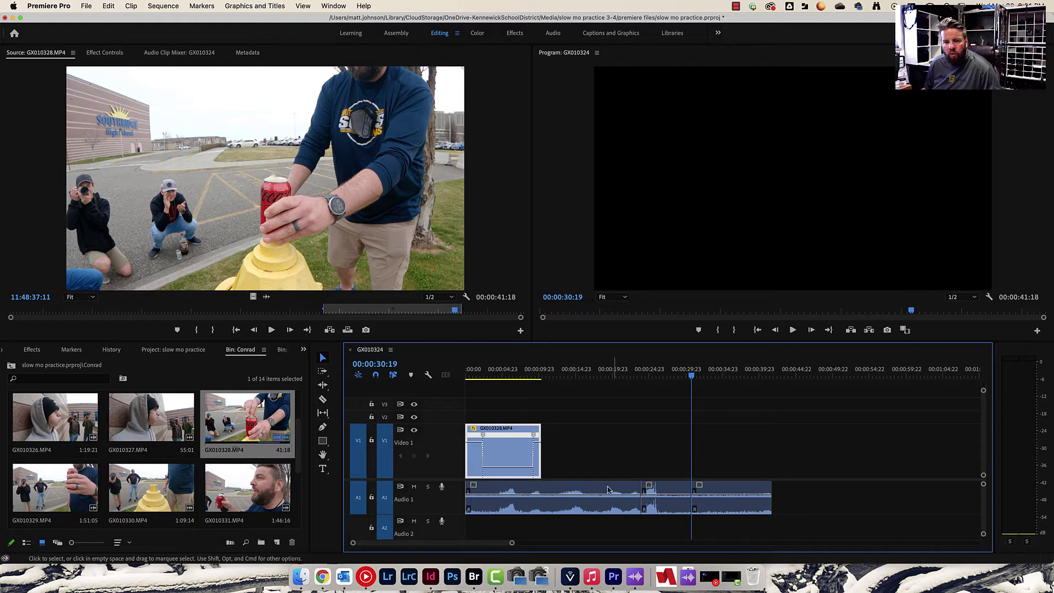
Step: Select the three cut audio segments on Audio 1 one after another to review them
left_click(615, 501)
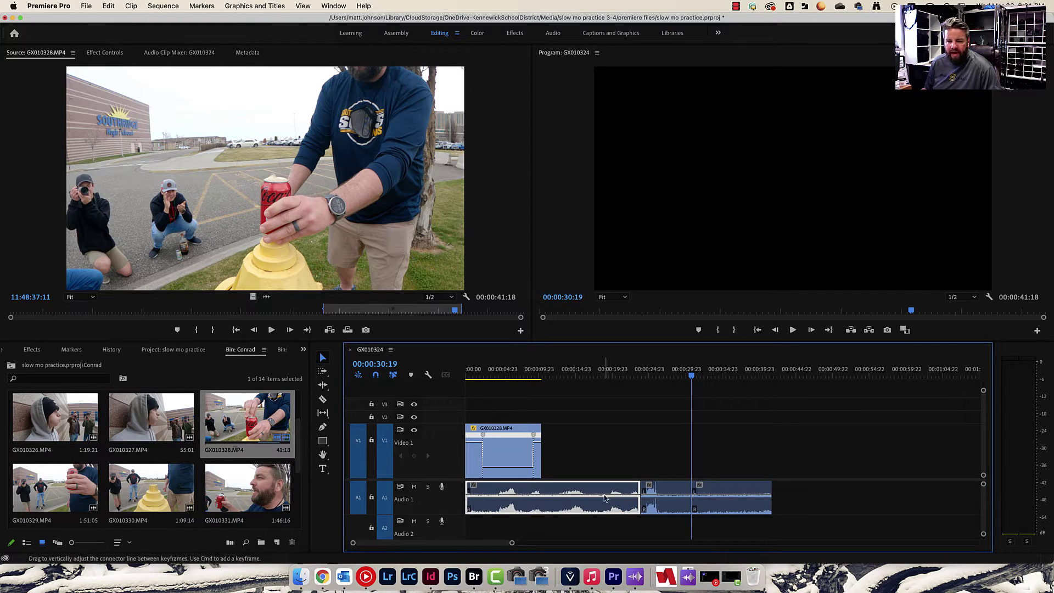
left_click(658, 506)
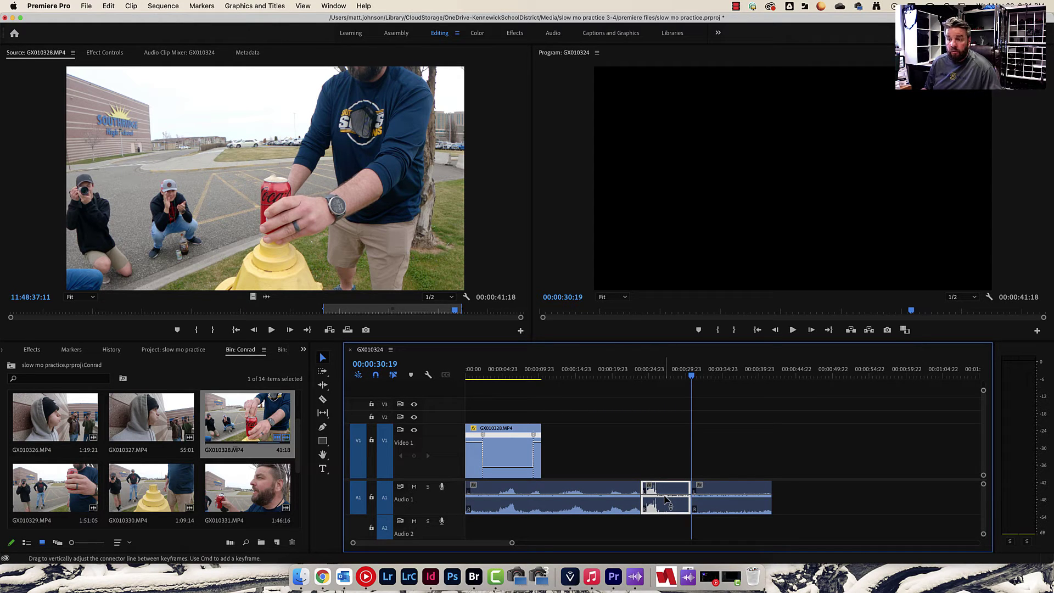
left_click(723, 491)
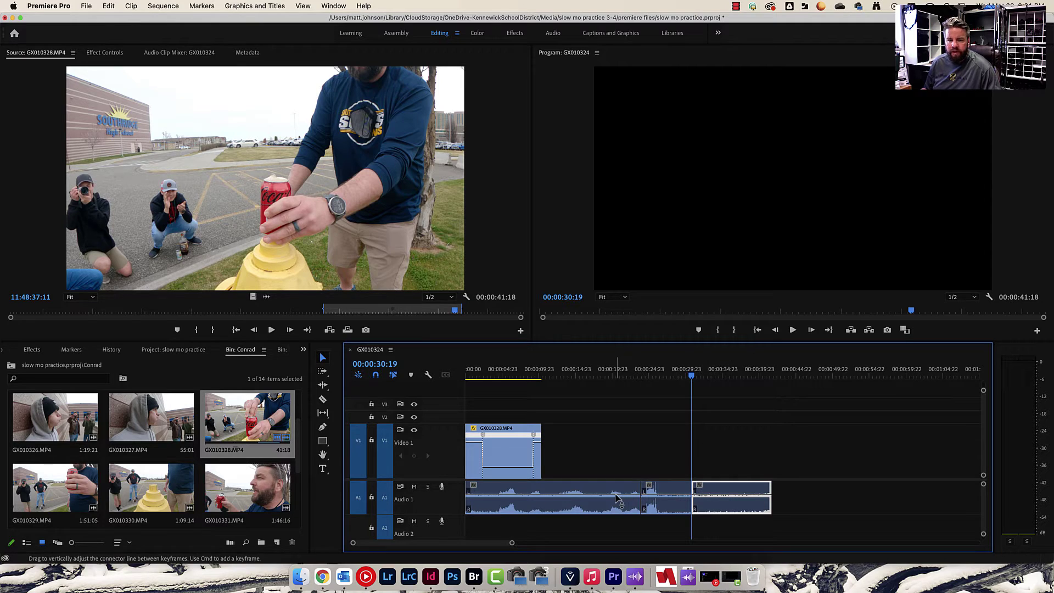
Step: Shorten the first Audio 1 segment with the Rate Stretch tool so it ends at the video clip's first speed keyframe
key("r")
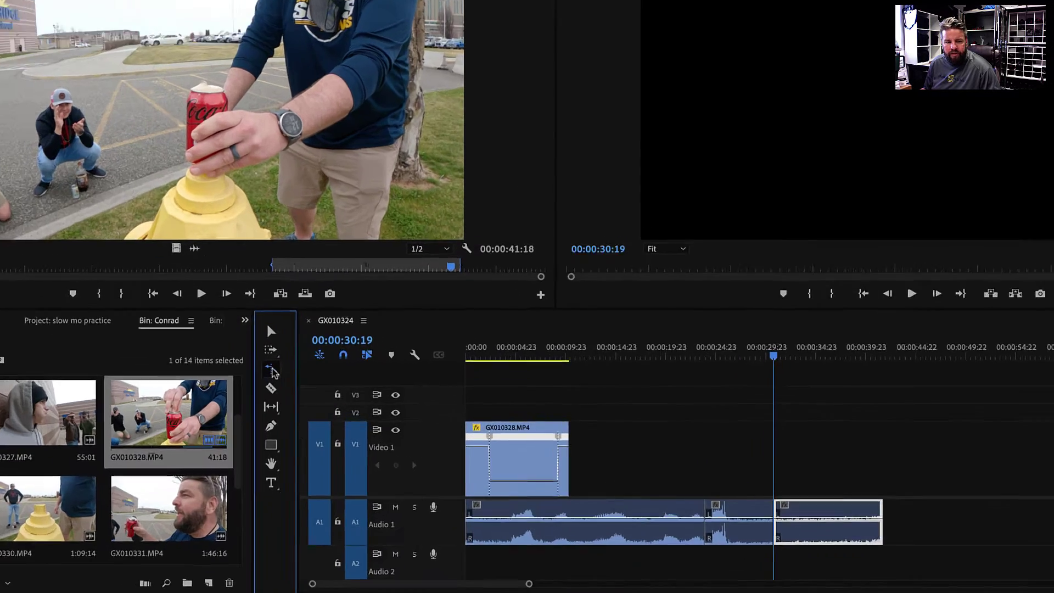
left_click(323, 385)
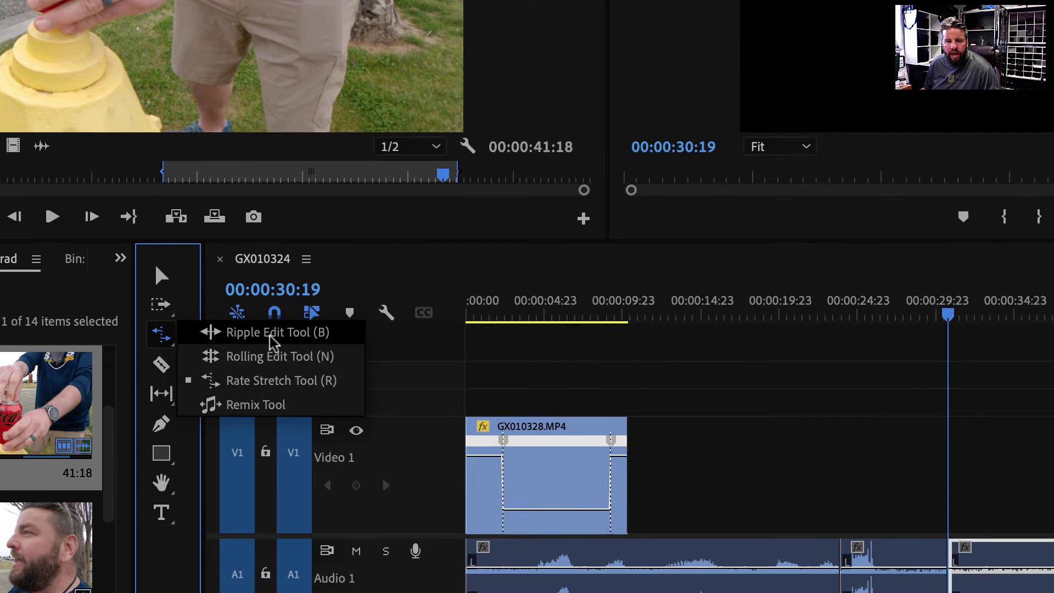
left_click(252, 381)
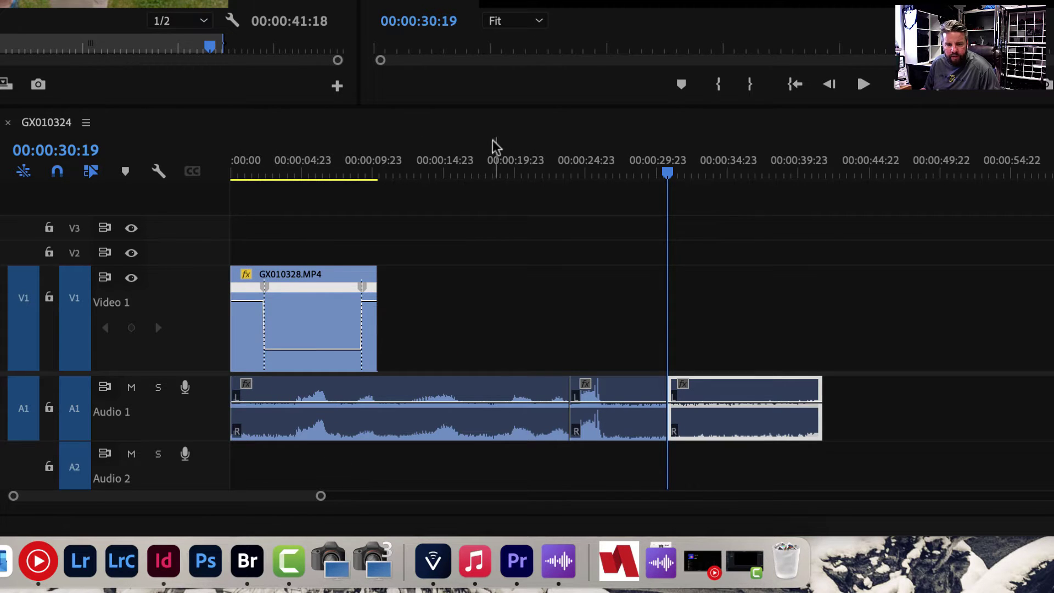
left_click(452, 144)
left_click_drag(452, 143, 438, 145)
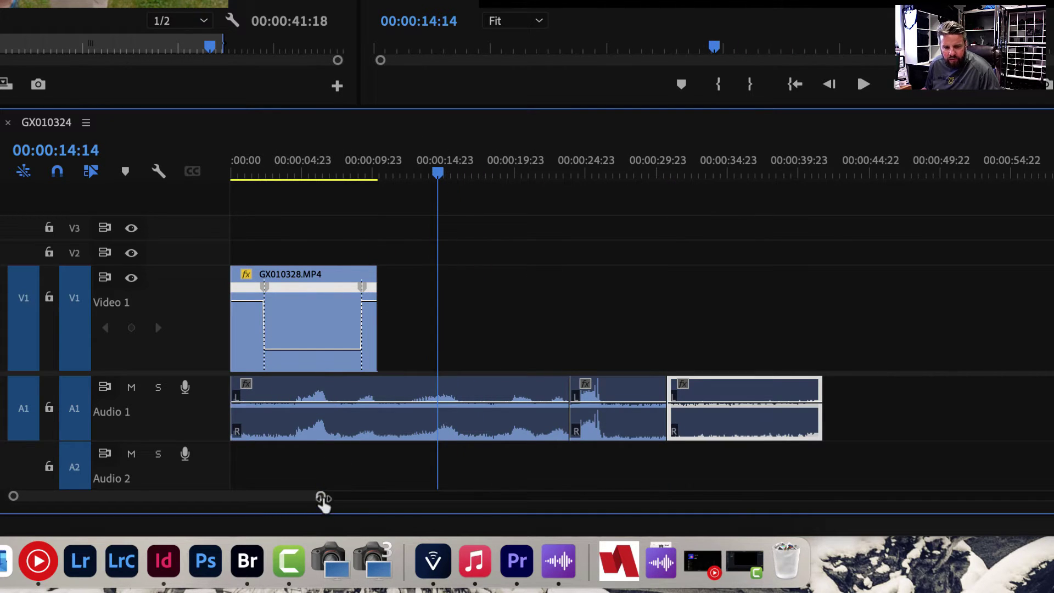
left_click_drag(323, 499, 254, 500)
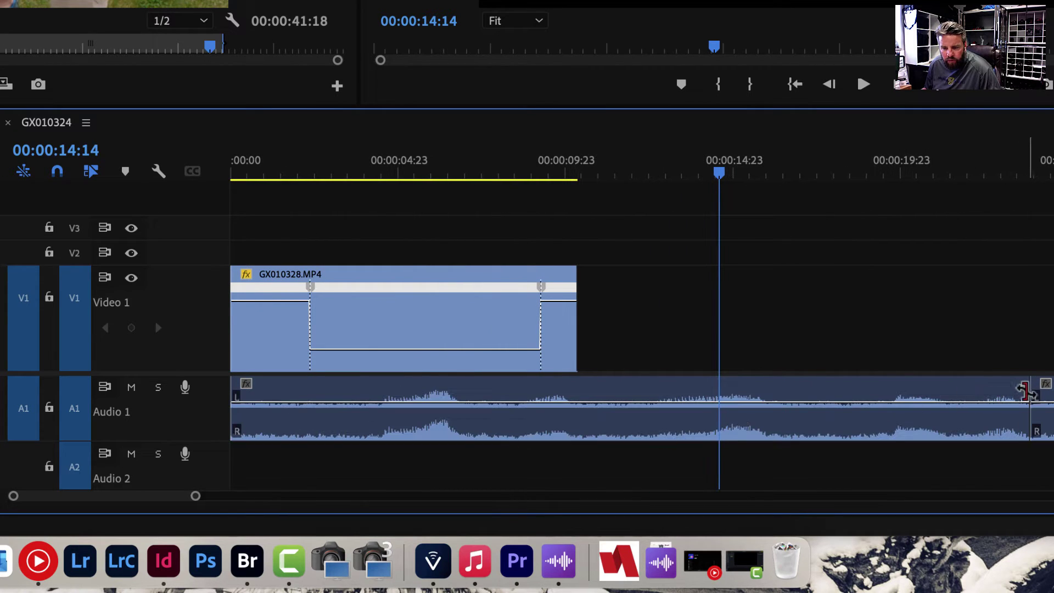
left_click(1026, 391)
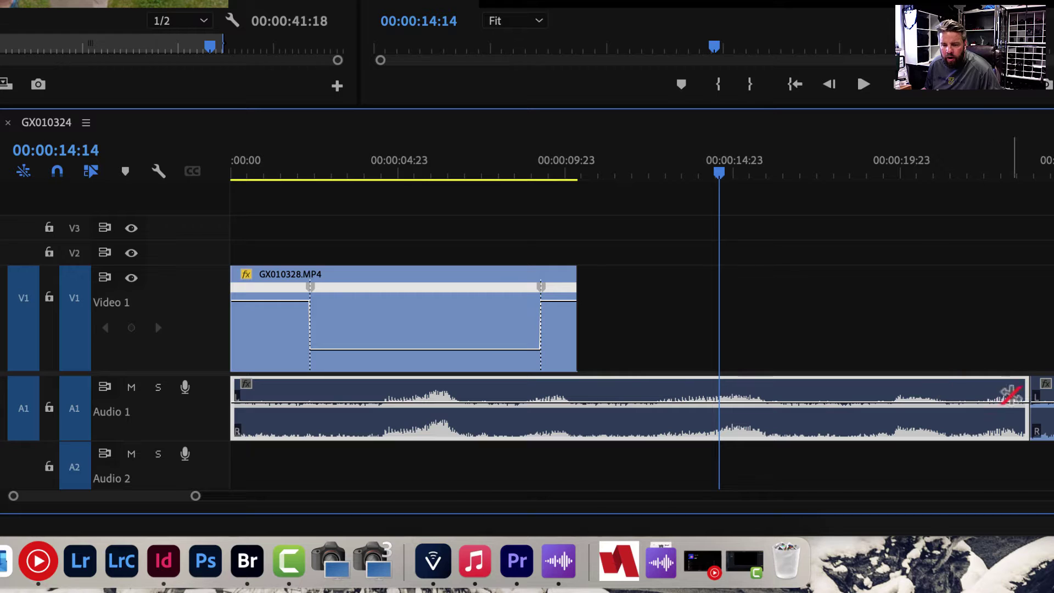
left_click_drag(1025, 391, 300, 383)
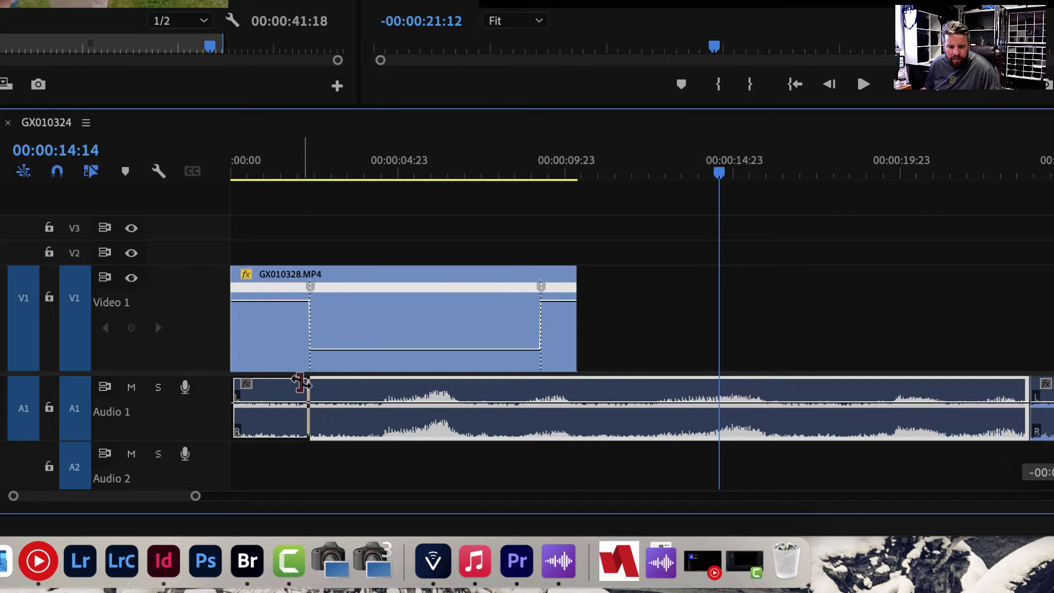
key("Delete")
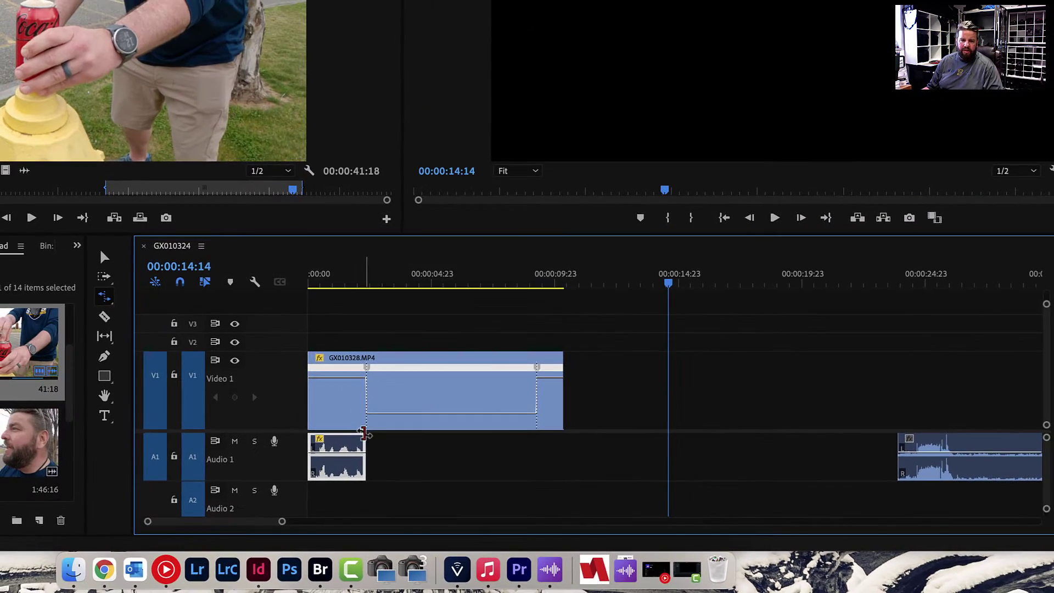
Step: Move the second audio segment against the end of the first one on Audio 1
left_click(104, 258)
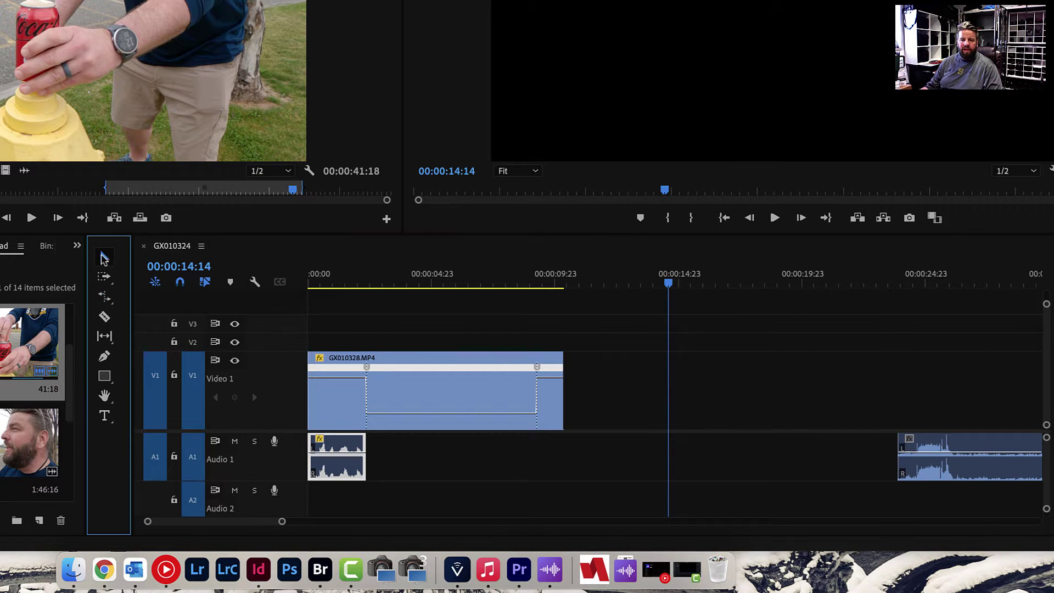
left_click(993, 446)
left_click_drag(992, 446, 471, 456)
Step: Move the third audio segment back along Audio 1 until it butts against the end of the second one
scroll(631, 461, "down", 10)
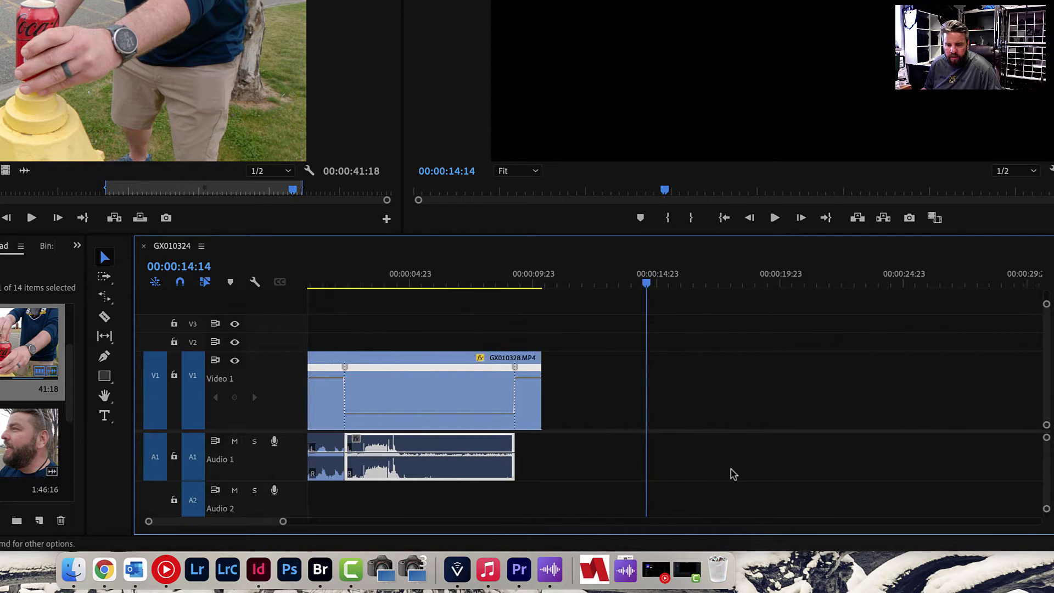
left_click(927, 448)
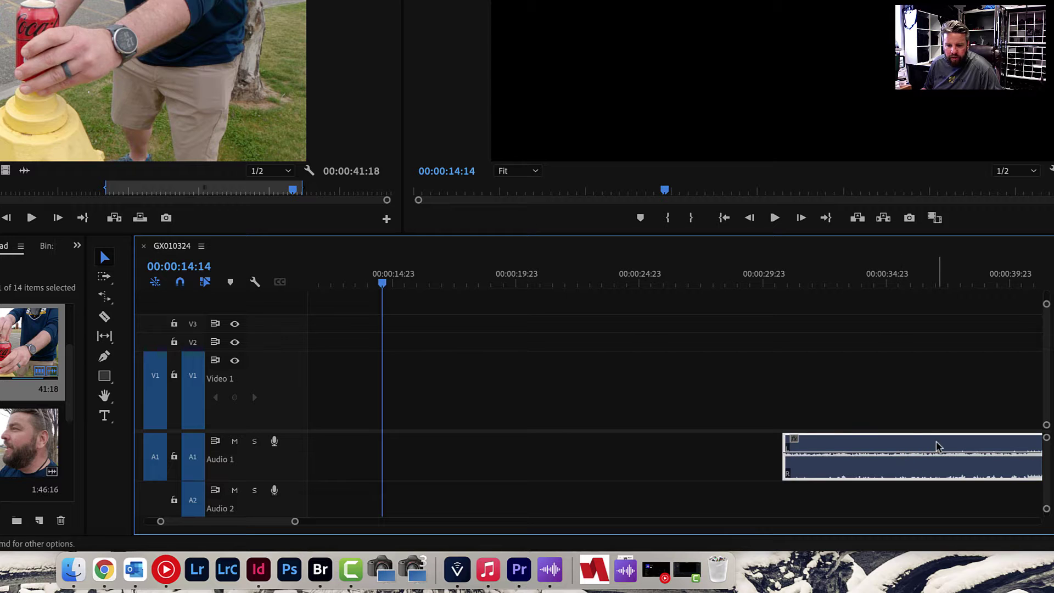
left_click_drag(938, 446, 565, 461)
scroll(581, 463, "up", 10)
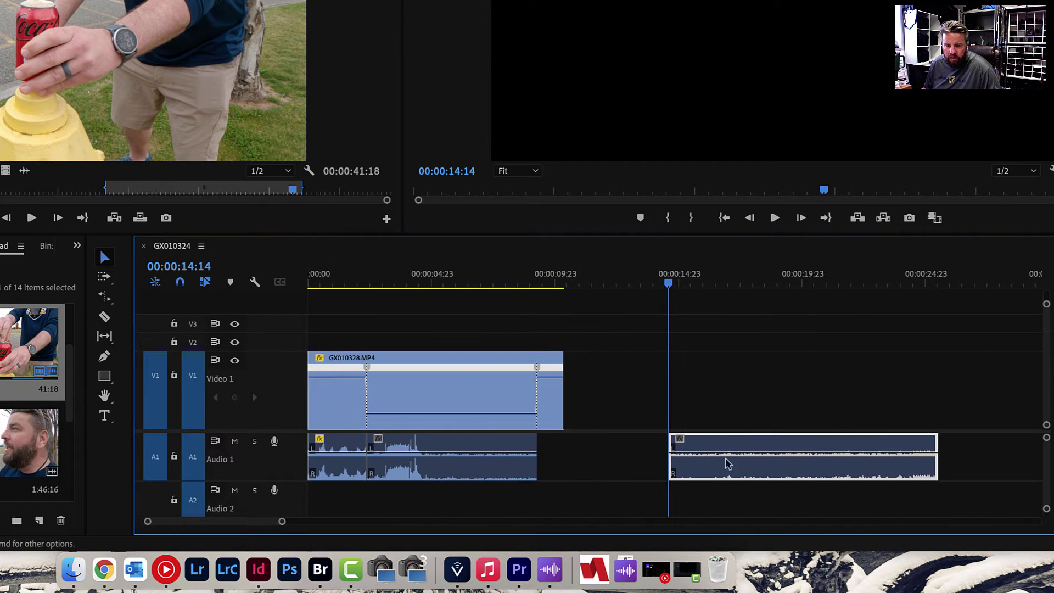
left_click_drag(753, 445, 626, 450)
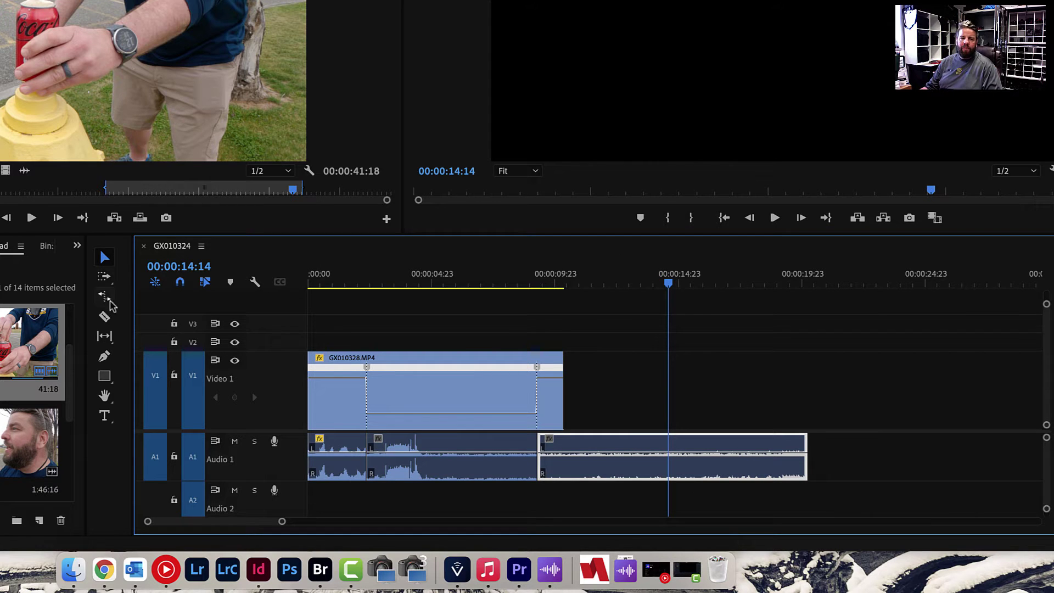
Step: Rate-stretch the third audio segment to end with the video clip, and play the sequence from the start
left_click(104, 298)
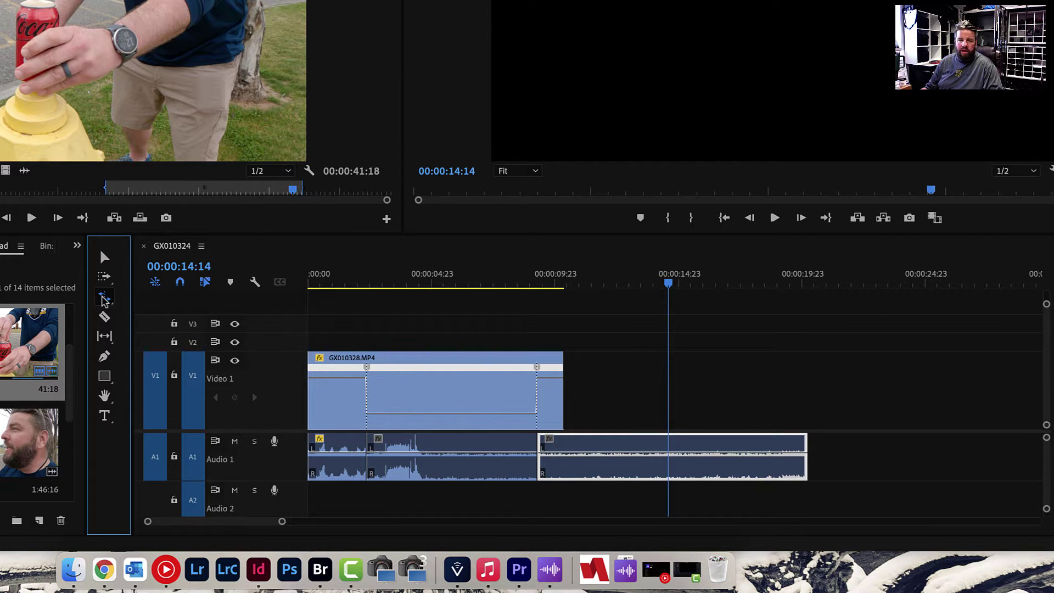
left_click_drag(103, 299, 155, 330)
left_click_drag(805, 439, 553, 451)
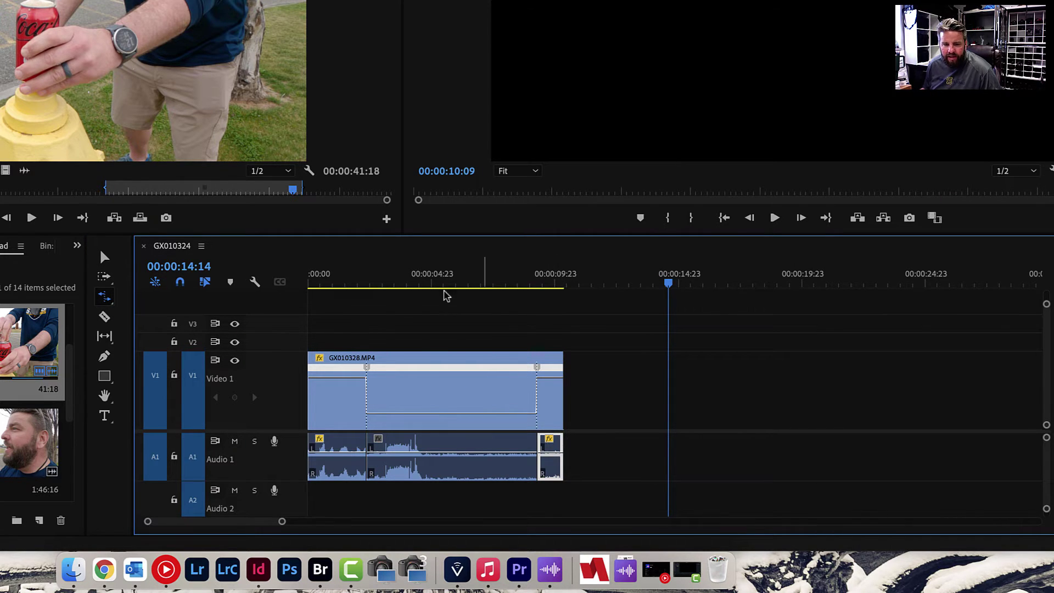
left_click(310, 275)
key("space")
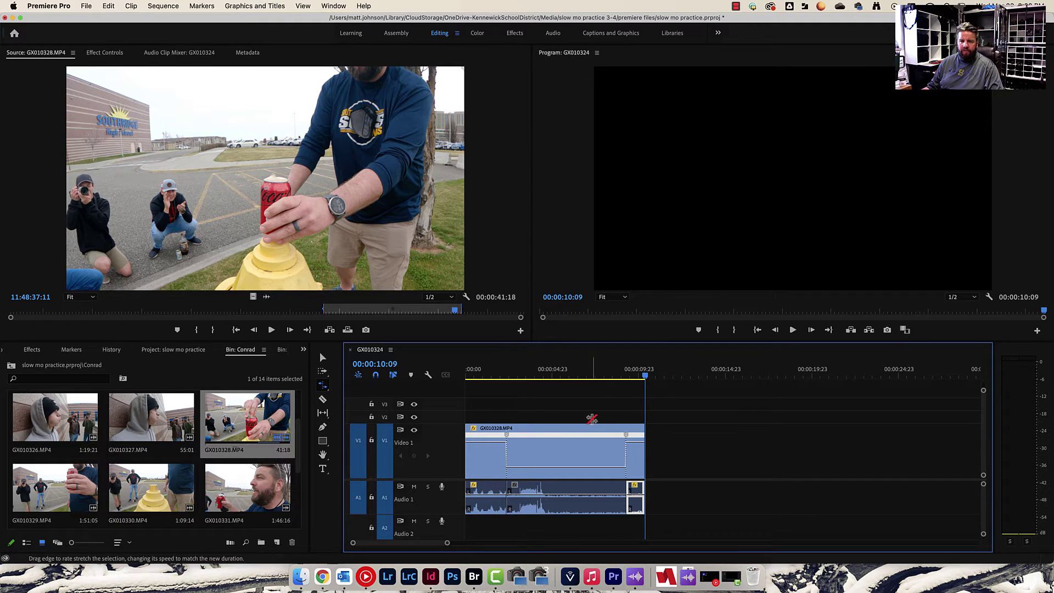
Step: Split the first speed keyframe into a gradual ramp centred on the audio cut at 00:00:02:09
left_click_drag(646, 380, 519, 384)
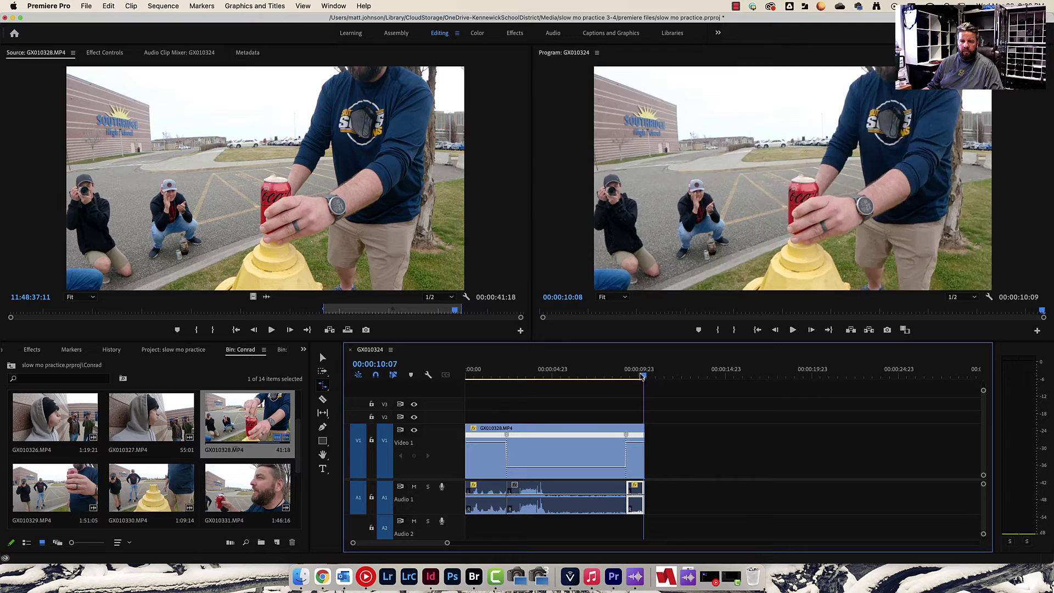
left_click_drag(489, 311, 474, 315)
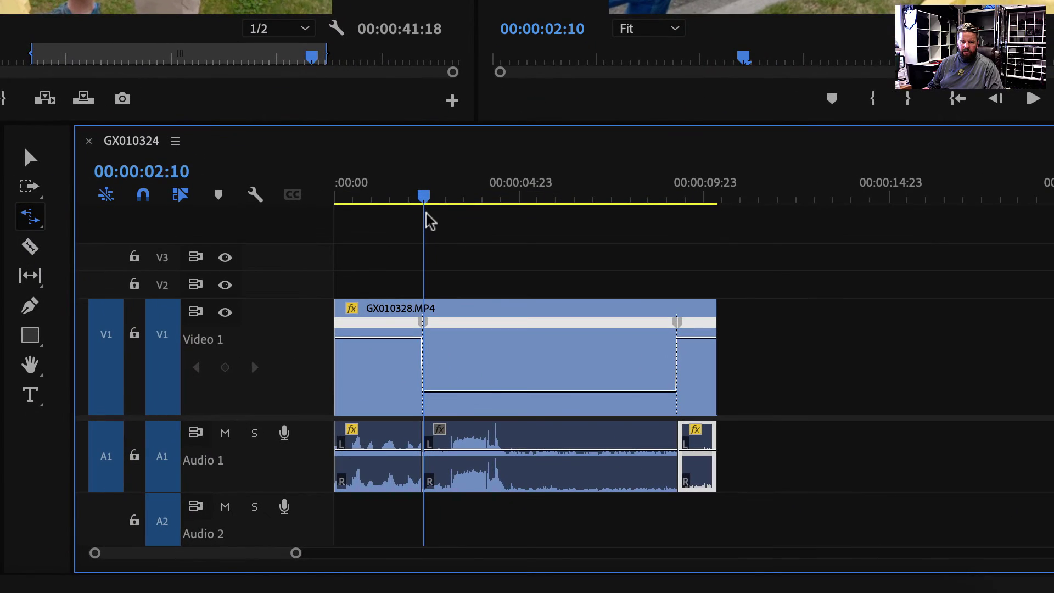
left_click_drag(295, 556, 227, 560)
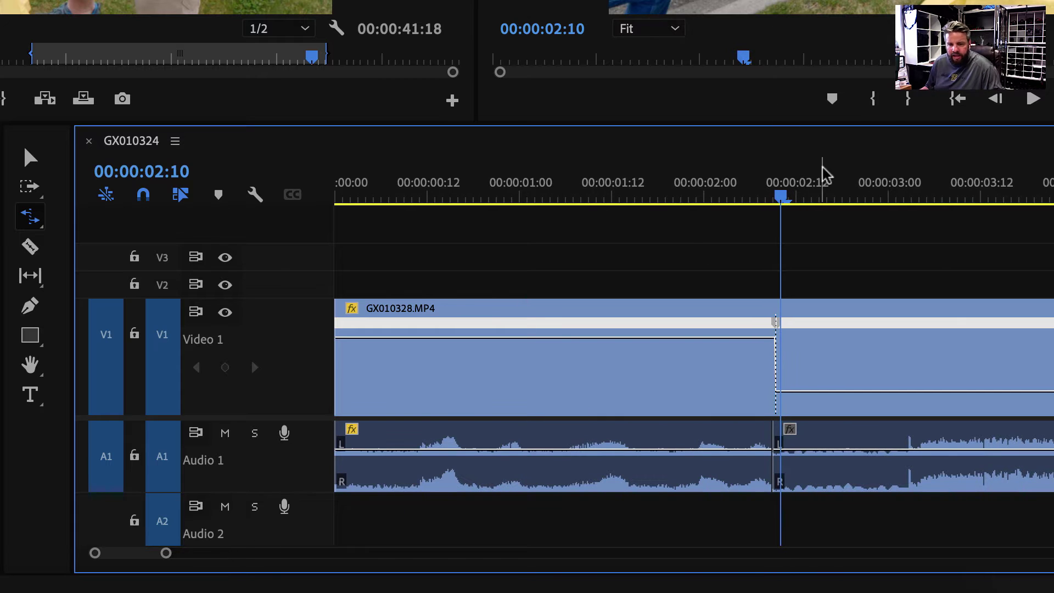
left_click(773, 200)
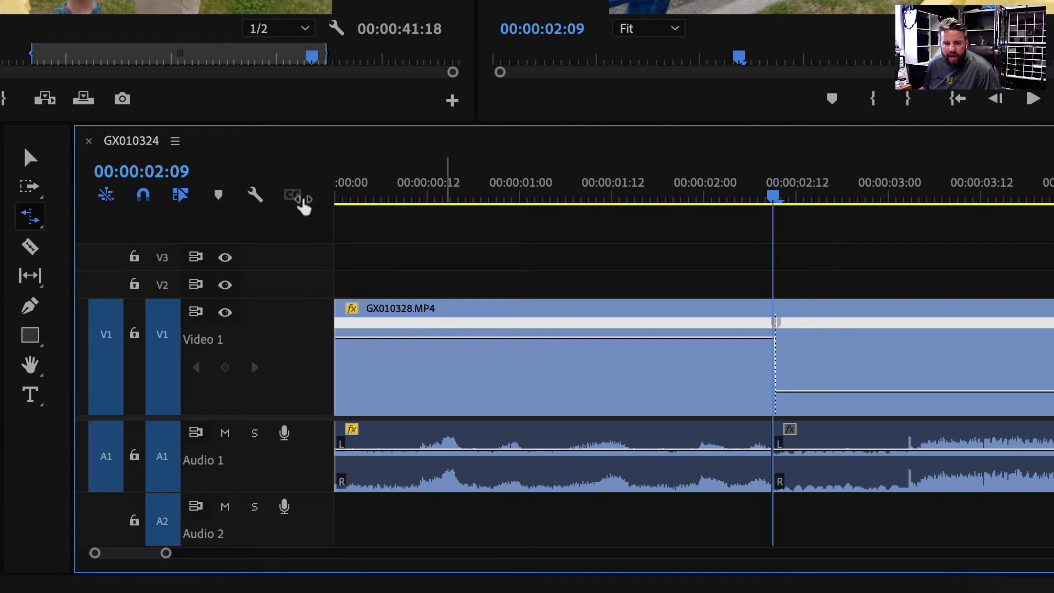
left_click(32, 158)
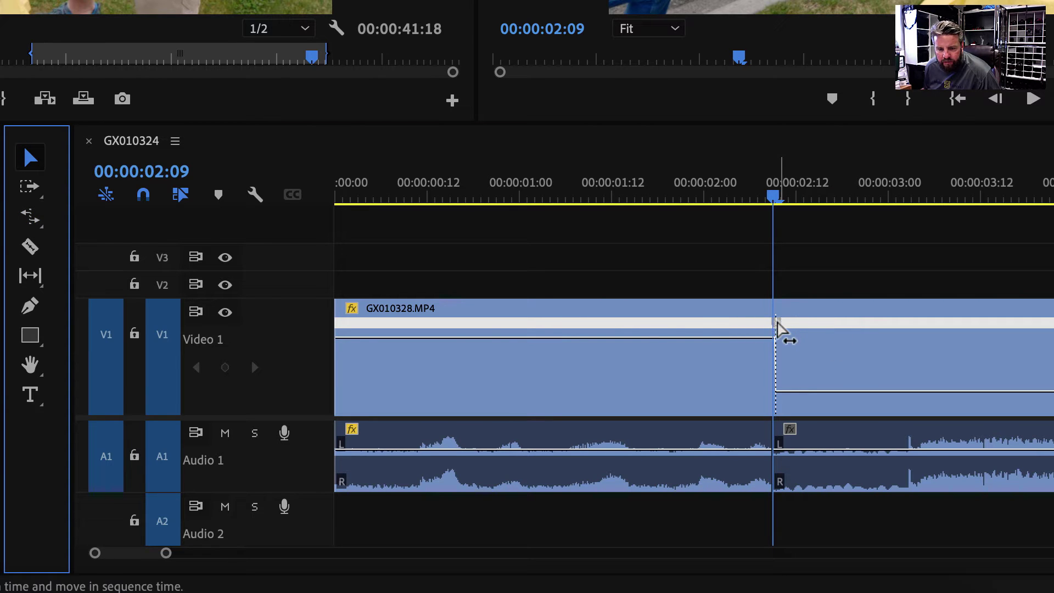
left_click_drag(799, 325, 751, 332)
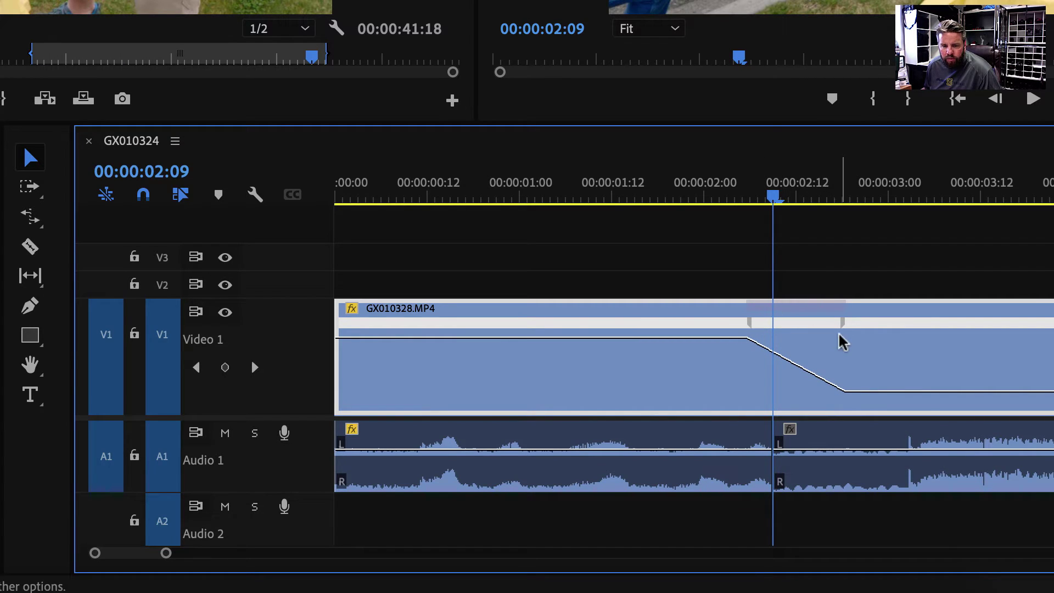
left_click_drag(846, 329, 792, 331)
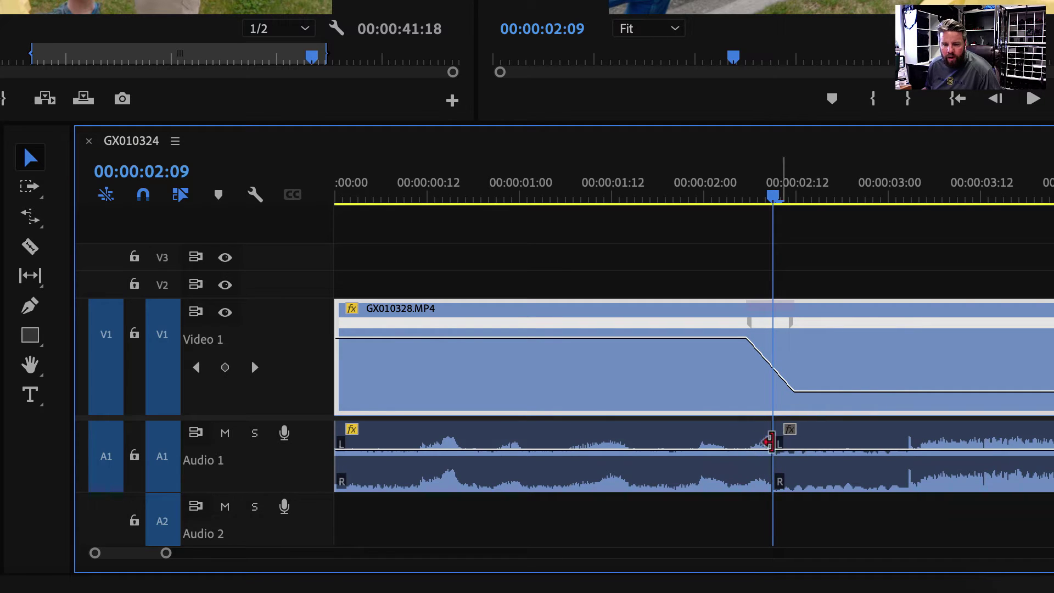
left_click_drag(755, 325, 737, 330)
left_click_drag(805, 329, 813, 330)
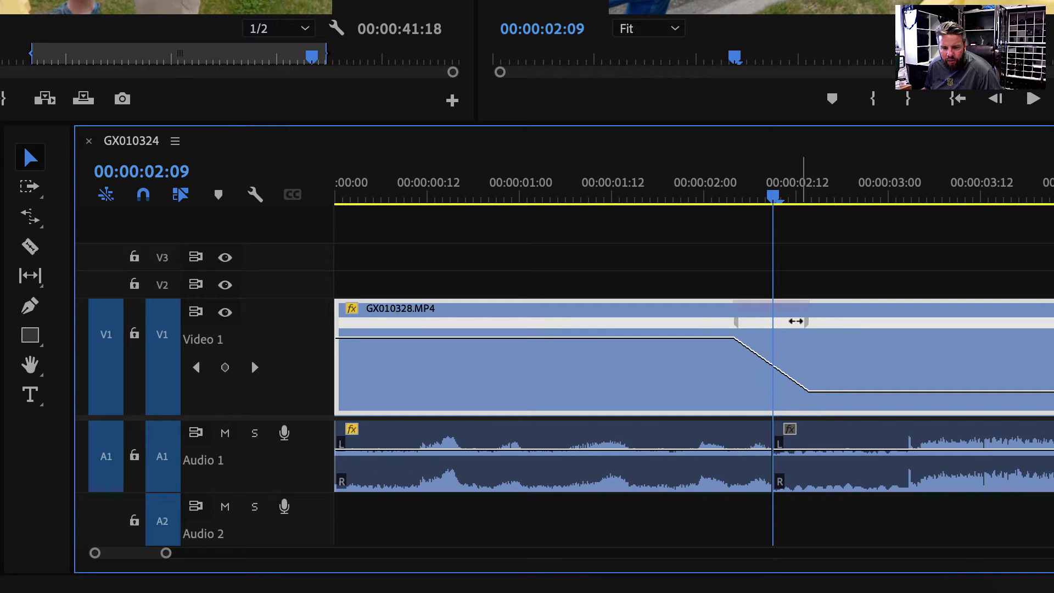
Step: Bend the first speed ramp into a smooth S-curve with its Bezier handle
left_click(740, 329)
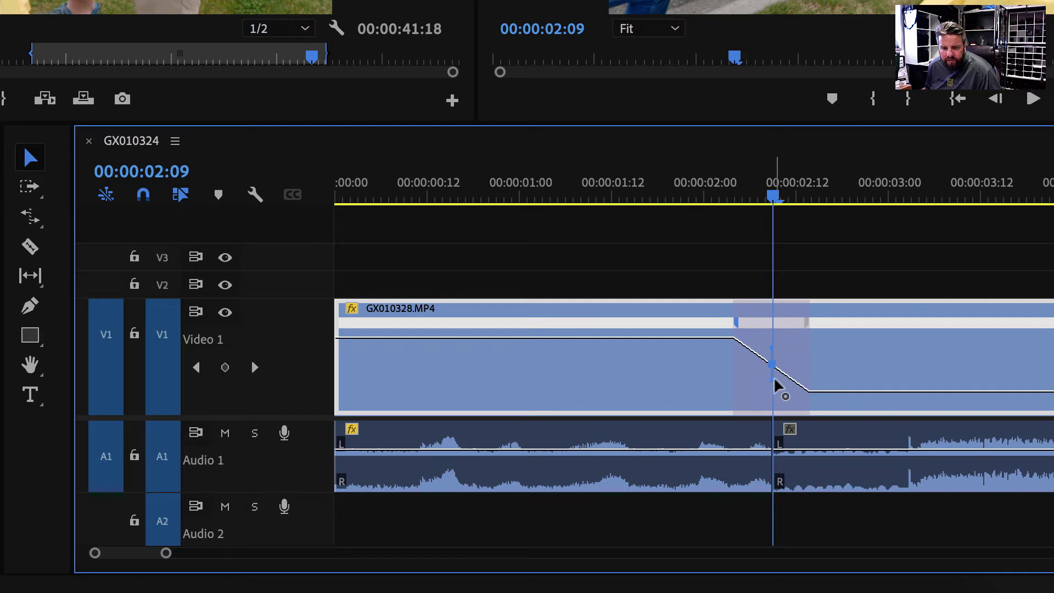
left_click_drag(779, 387, 858, 310)
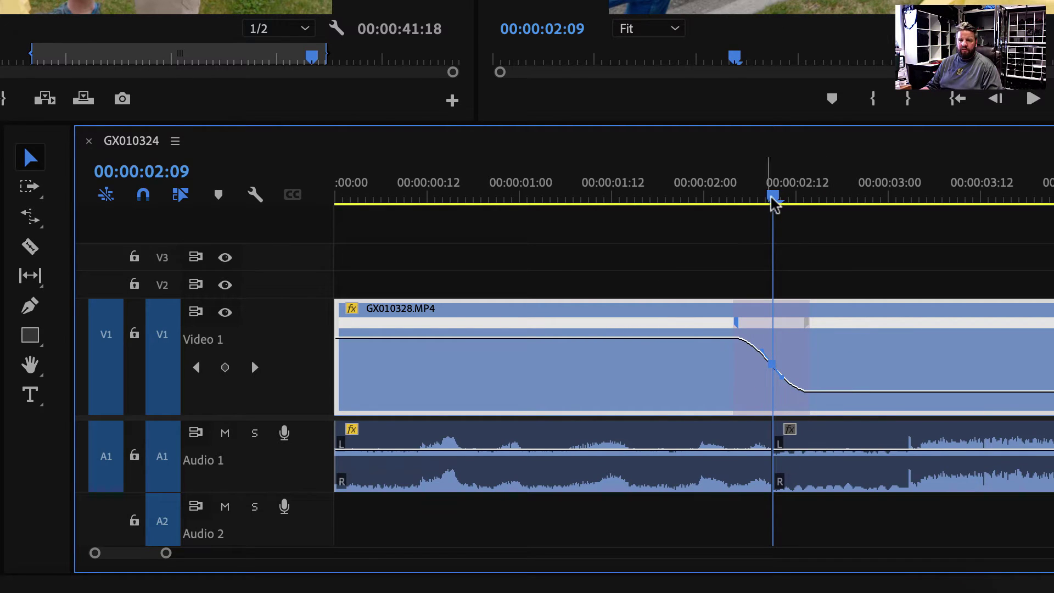
mouse_move(774, 197)
left_mouse_down()
mouse_move(743, 198)
mouse_move(774, 198)
left_mouse_up()
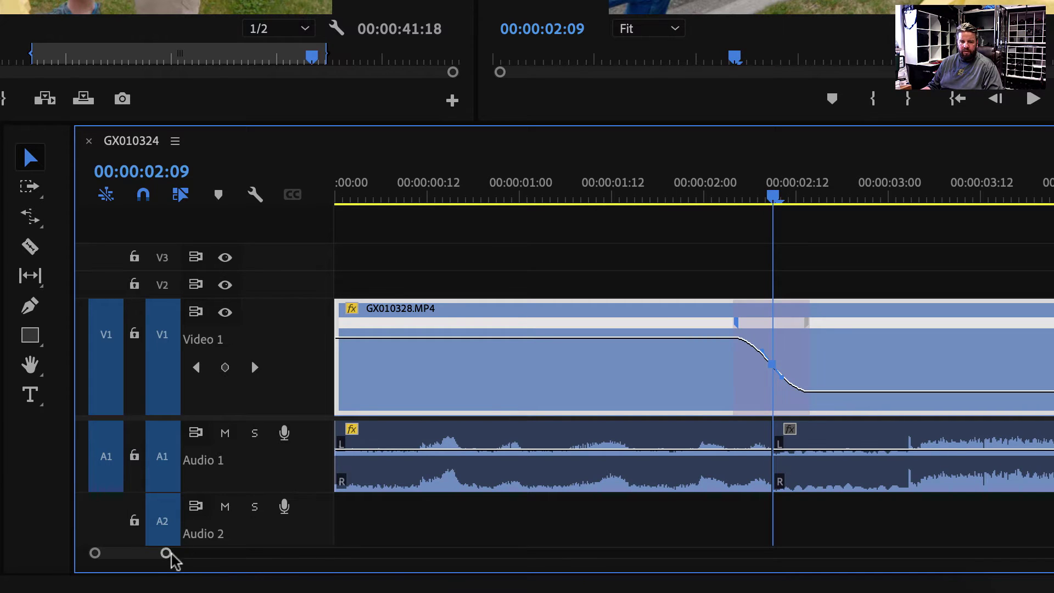
Step: Split the second speed keyframe into a ramp centred on the audio cut at 00:00:09:07 and smooth it into an S-curve
left_click_drag(146, 553, 165, 553)
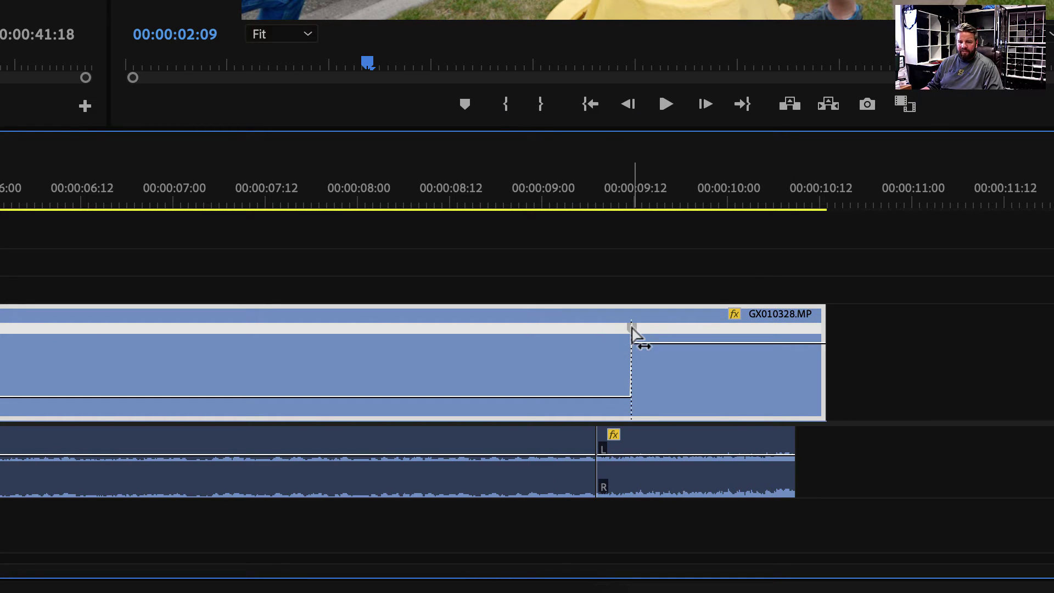
mouse_move(632, 329)
left_mouse_down()
mouse_move(571, 334)
mouse_move(614, 332)
left_mouse_up()
left_click_drag(604, 186, 598, 186)
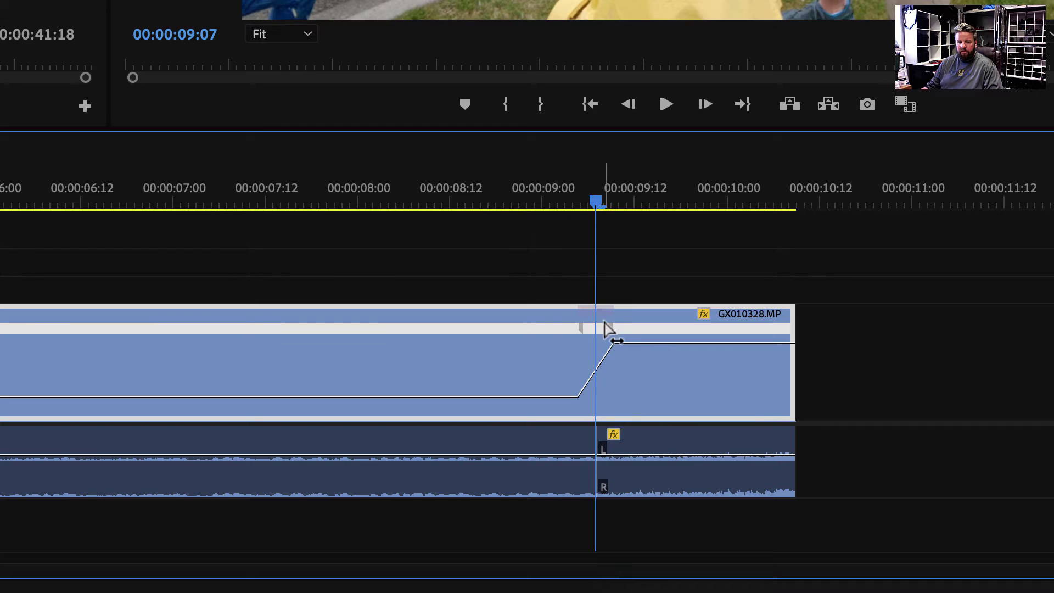
mouse_move(611, 330)
left_mouse_down()
mouse_move(620, 333)
mouse_move(566, 337)
mouse_move(622, 336)
left_mouse_up()
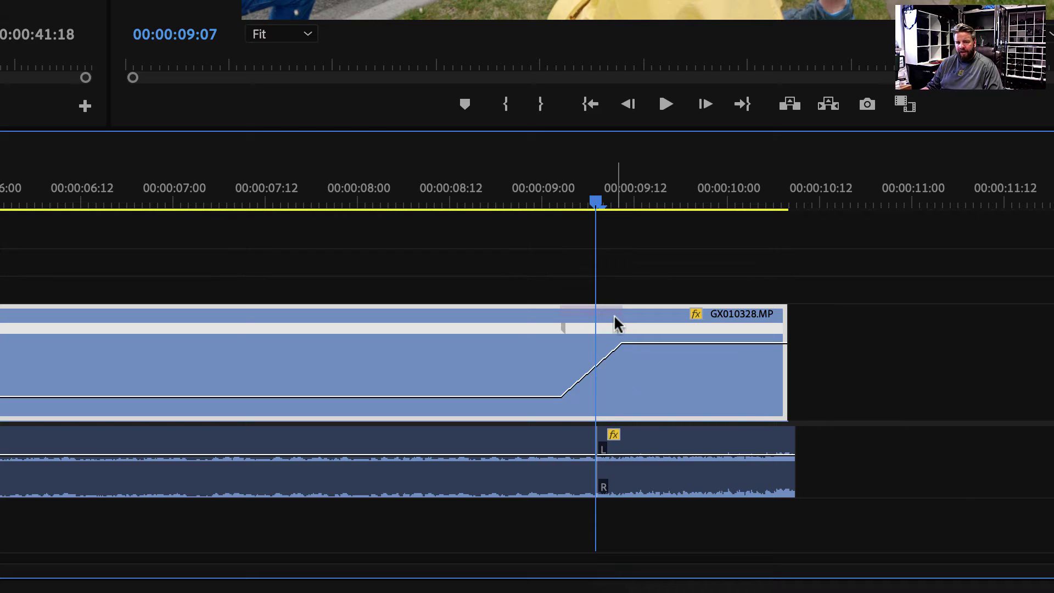
left_click(593, 360)
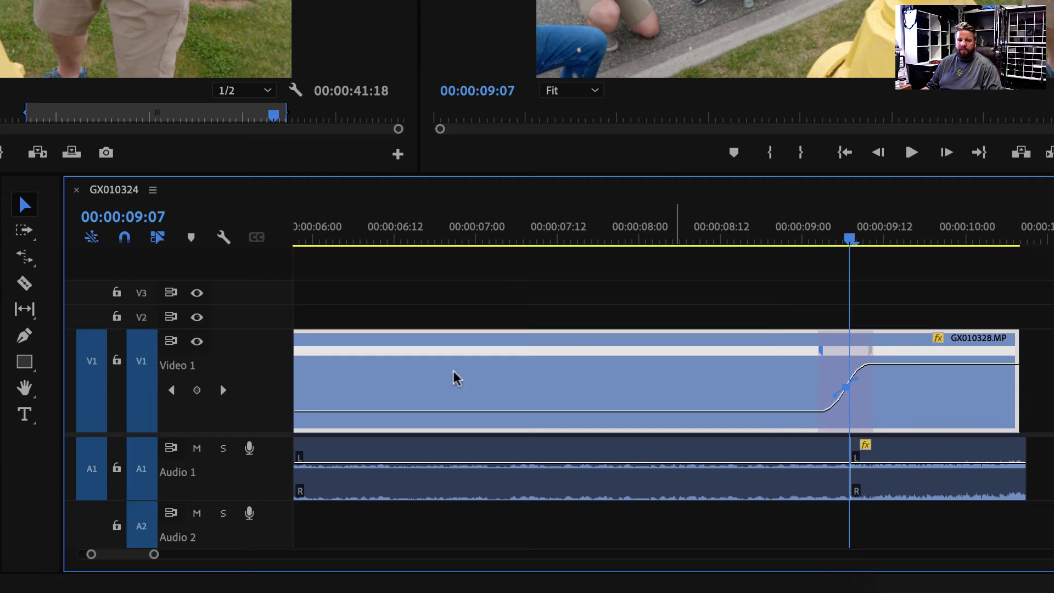
Step: Rate-stretch the last audio segment to match the ramped video's new end, and move the playhead to 00:00:03:13
left_click(30, 260)
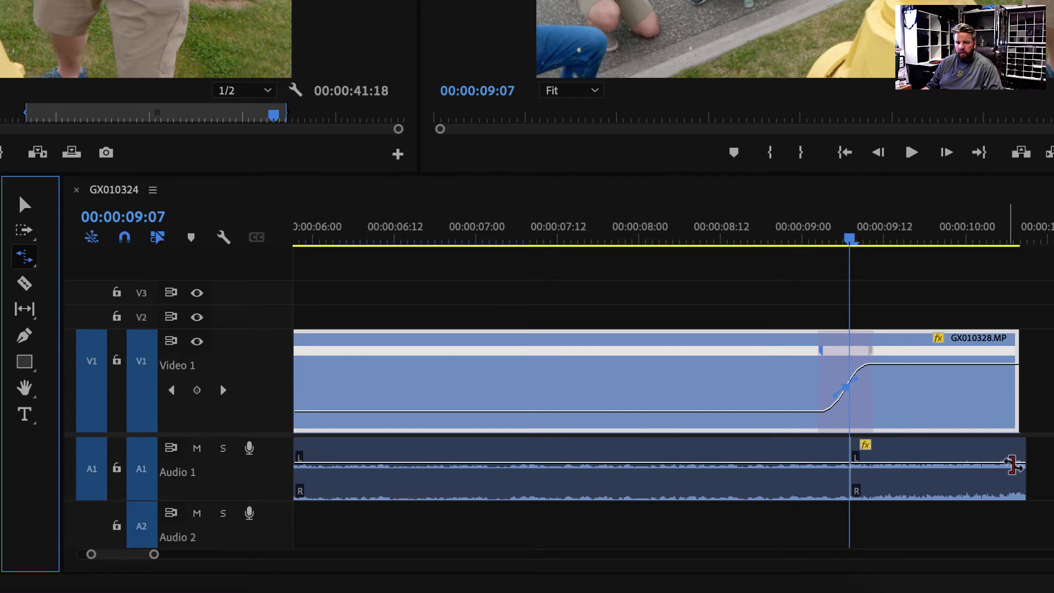
left_click_drag(1023, 453, 1019, 454)
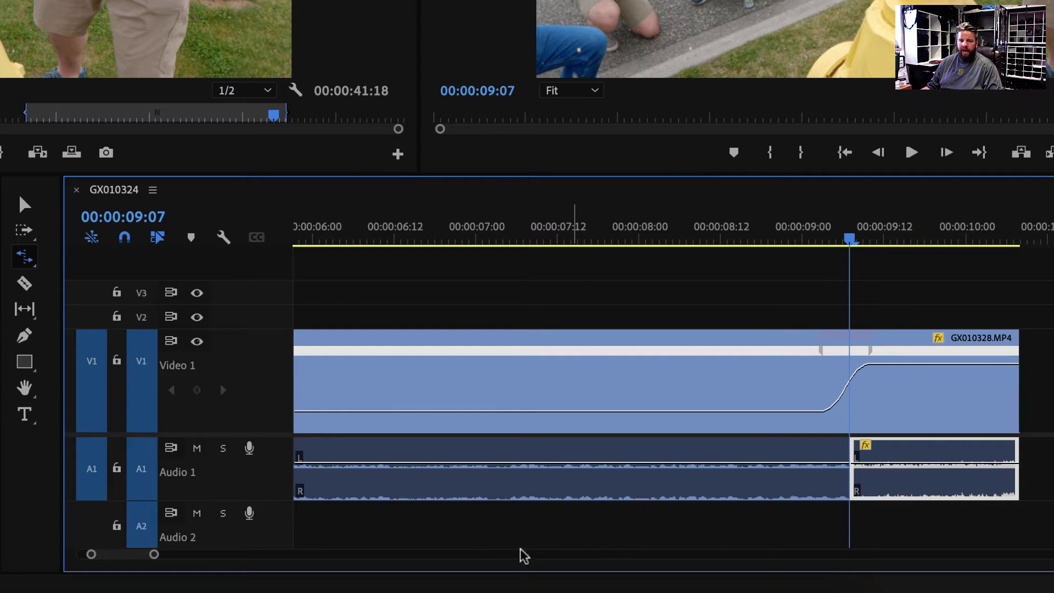
left_click_drag(156, 555, 218, 555)
left_click_drag(384, 250, 470, 271)
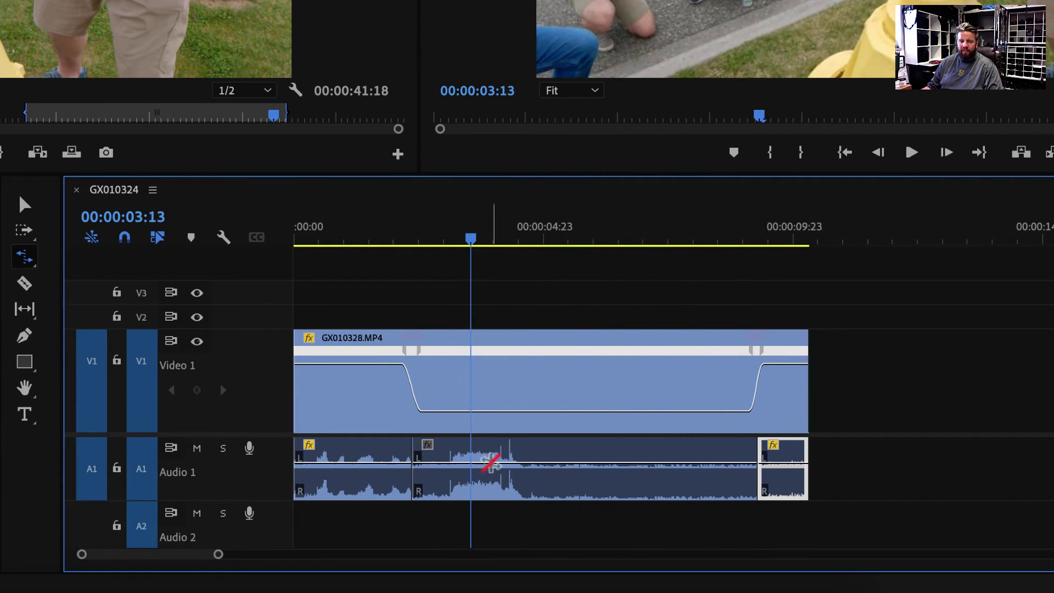
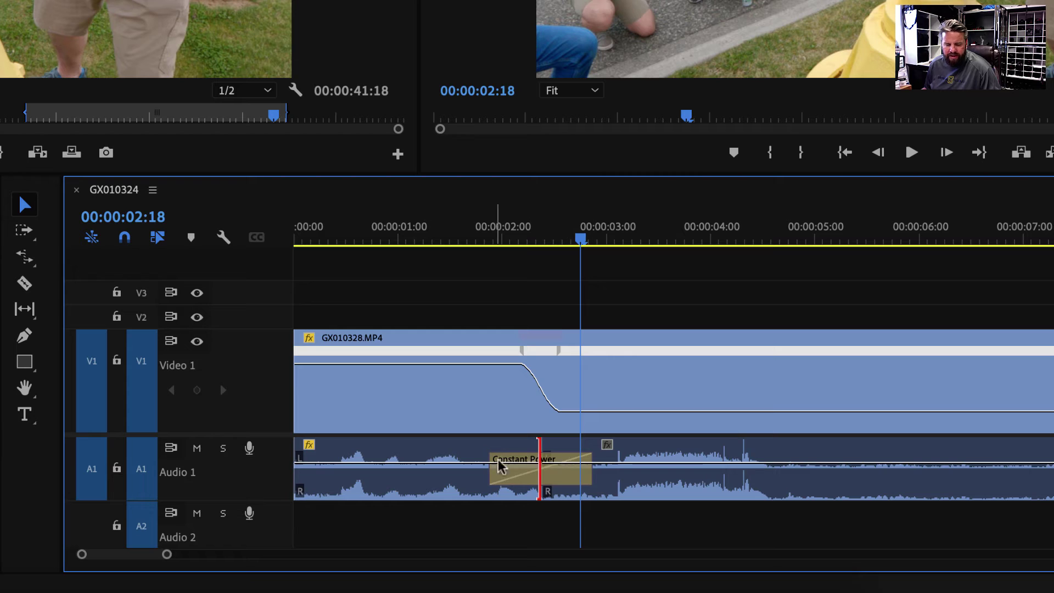
Step: Shorten the Constant Power crossfade on the first audio cut to match the width of the first speed ramp
left_click(497, 470)
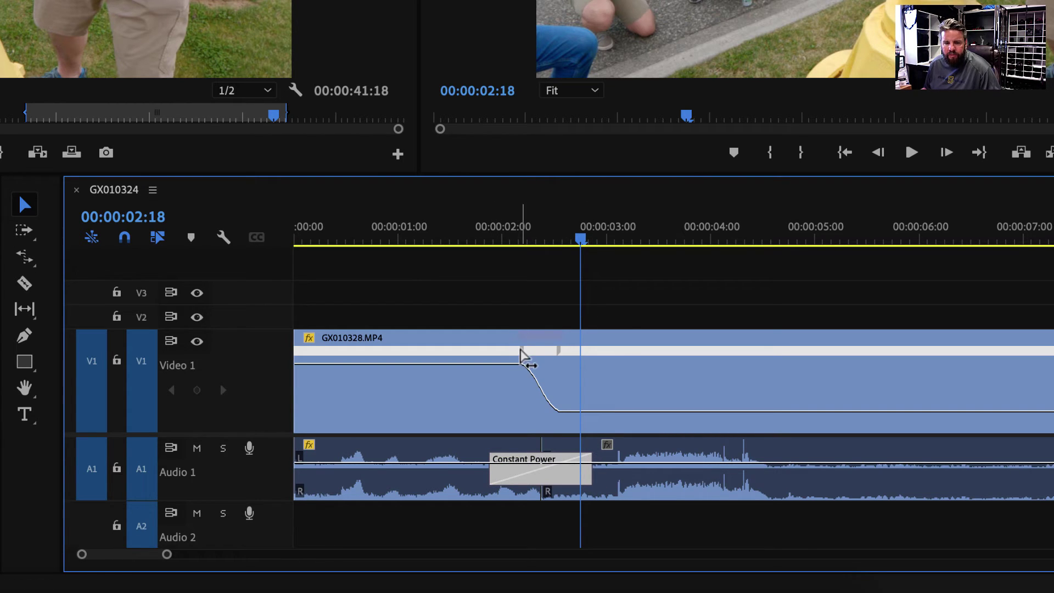
left_click_drag(497, 479, 521, 473)
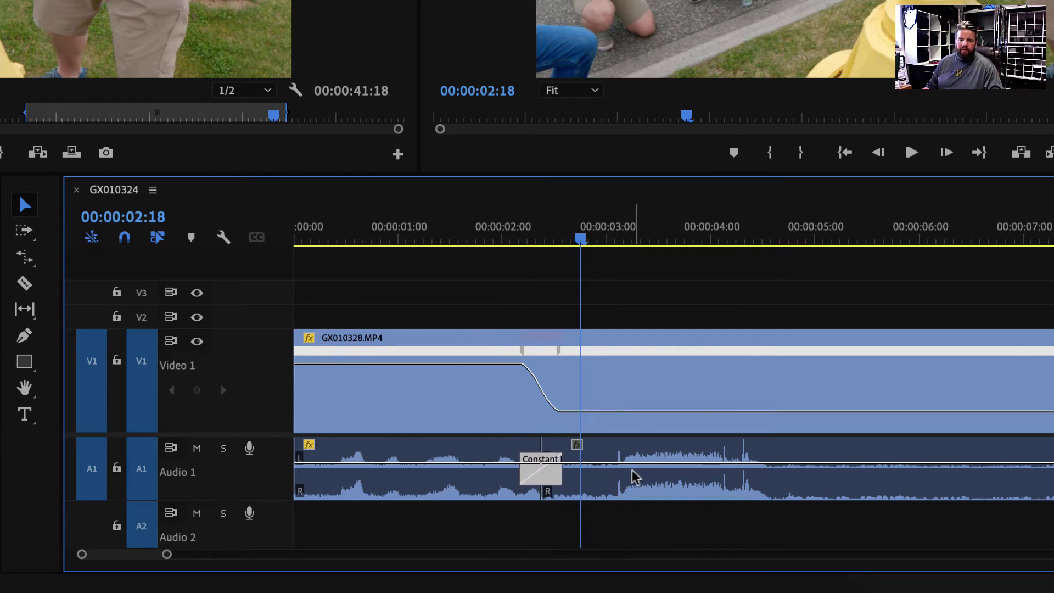
Step: Apply the default audio transition to the second audio cut and shorten it to roughly match the second speed ramp
scroll(631, 476, "down", 10)
scroll(632, 475, "up", 2)
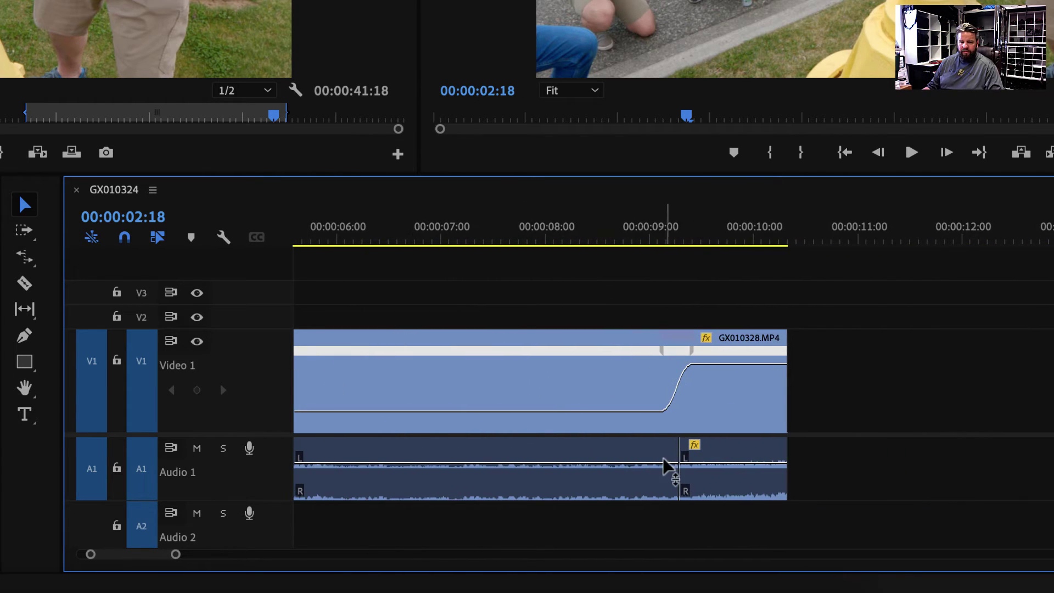
left_click(683, 456)
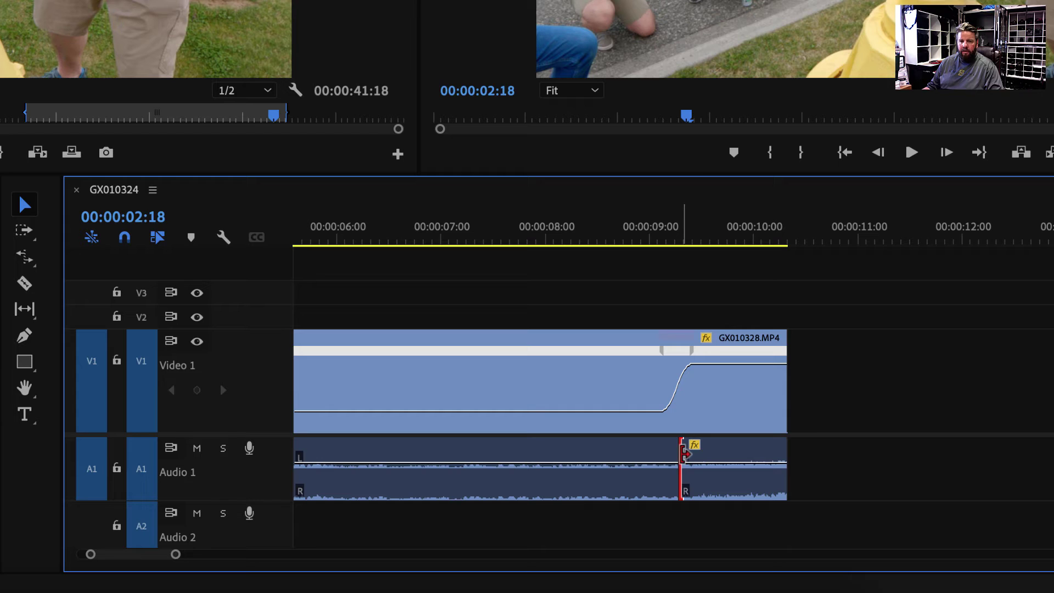
right_click(683, 456)
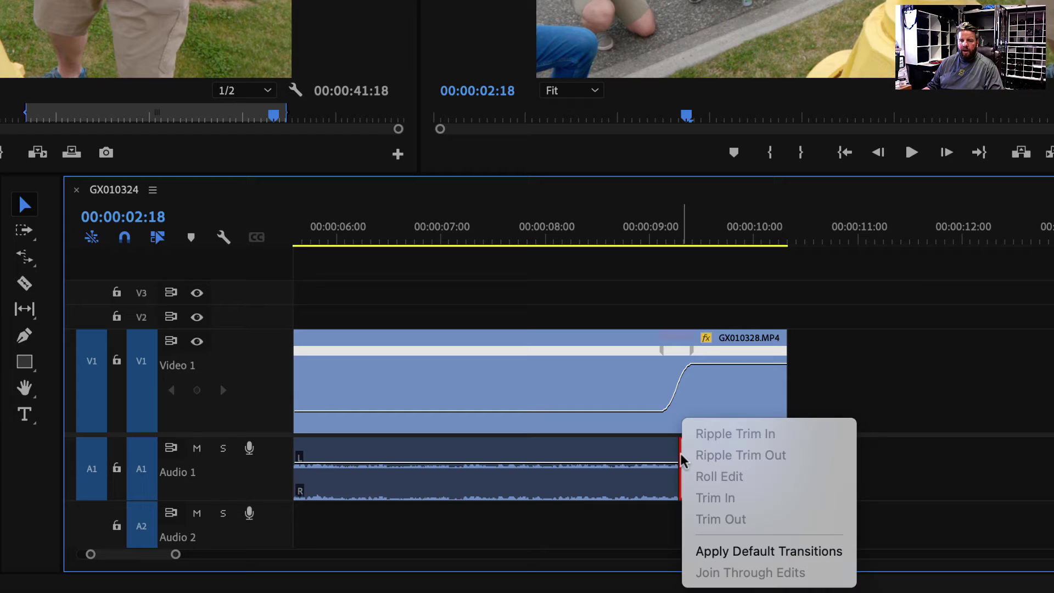
left_click(725, 551)
left_click_drag(634, 475, 667, 475)
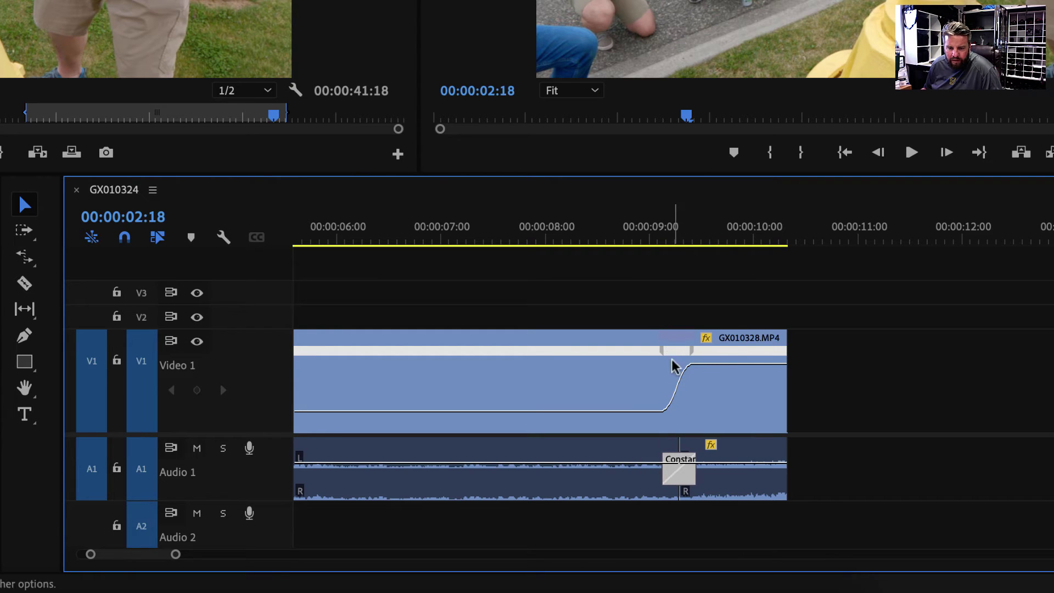
left_click_drag(686, 471, 689, 472)
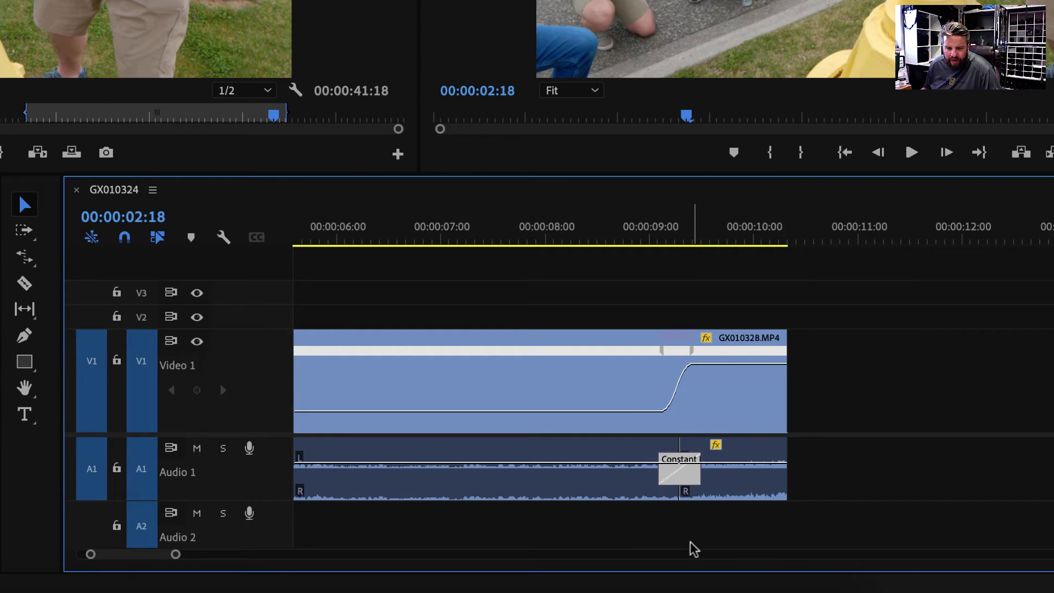
Step: Play the whole GX010324 sequence from 00:00:00:00 to review the speed ramps and audio crossfades
left_click_drag(173, 556, 212, 556)
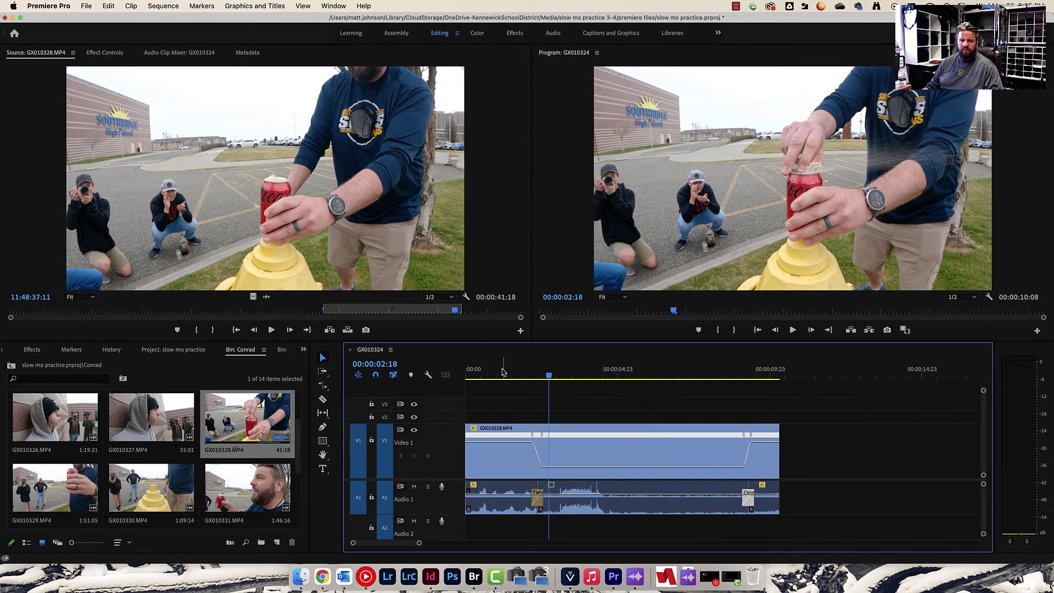
left_click(303, 240)
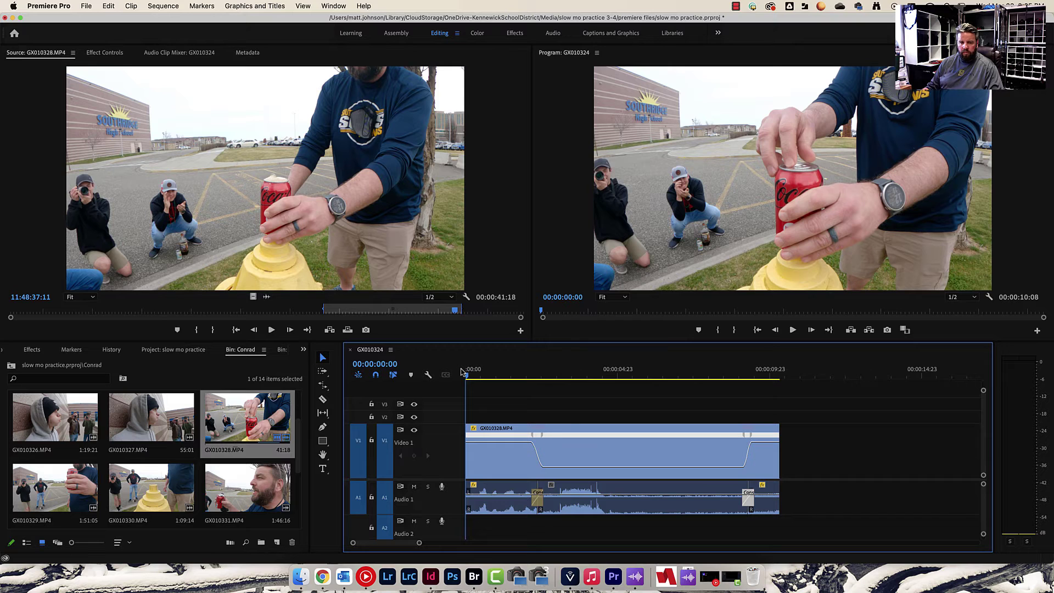
key("space")
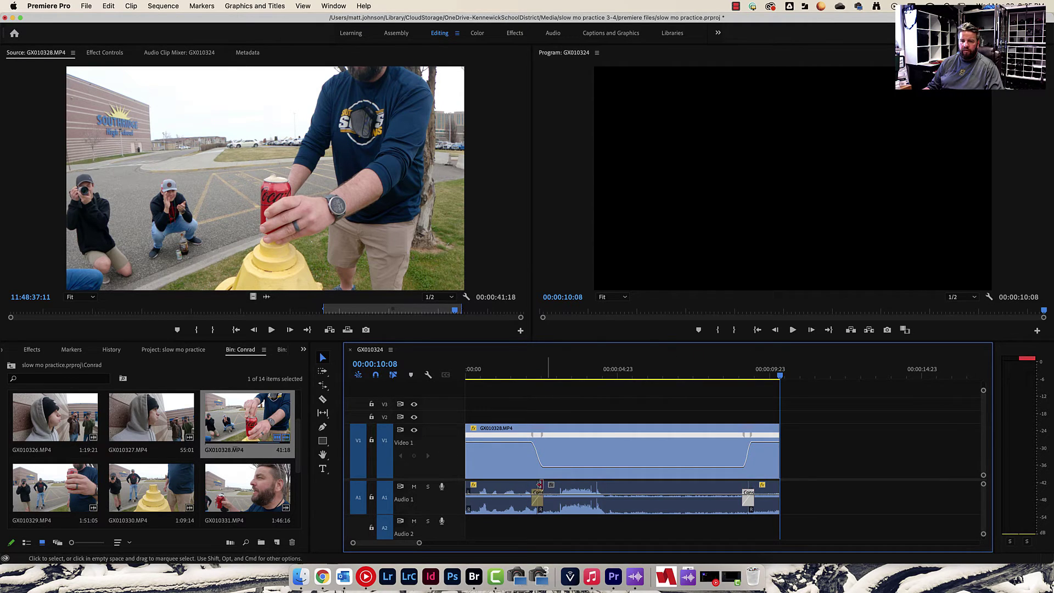
Step: With the Rolling Edit Tool, roll the second audio cut slightly earlier against the second speed ramp
left_click(323, 387)
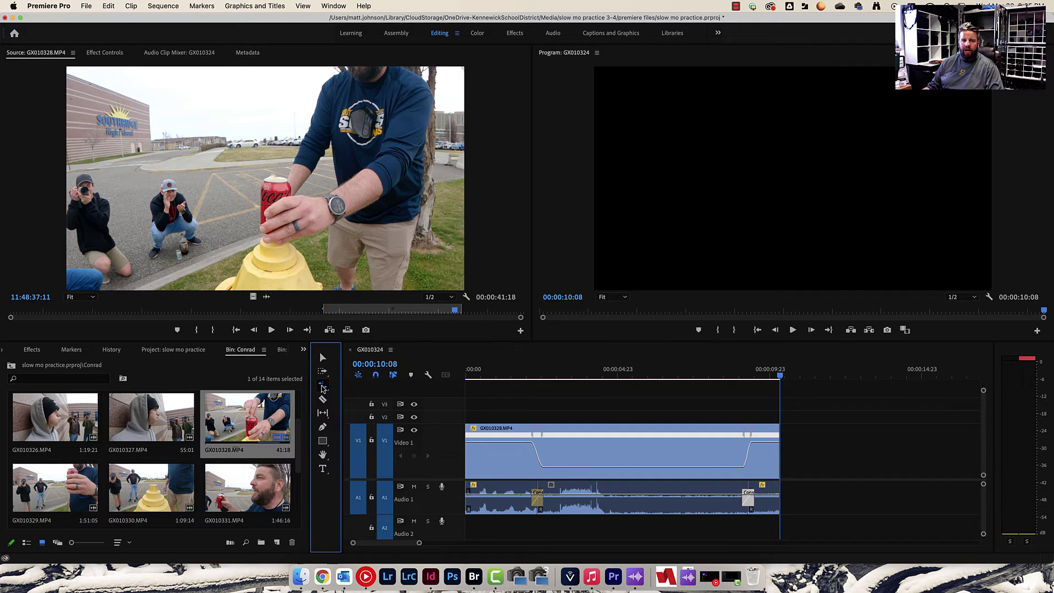
left_click(323, 388)
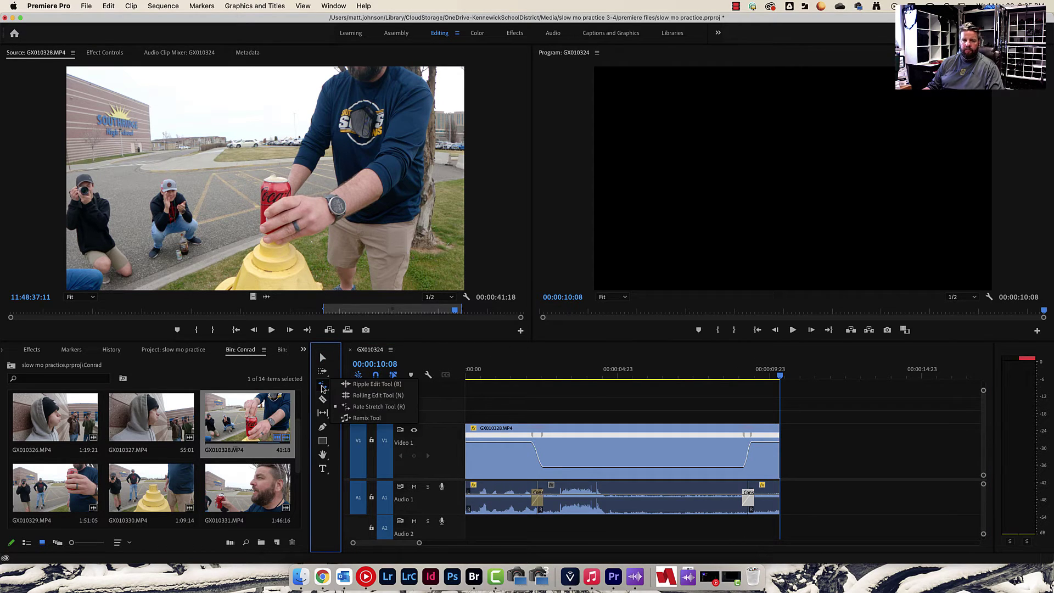
left_click(378, 396)
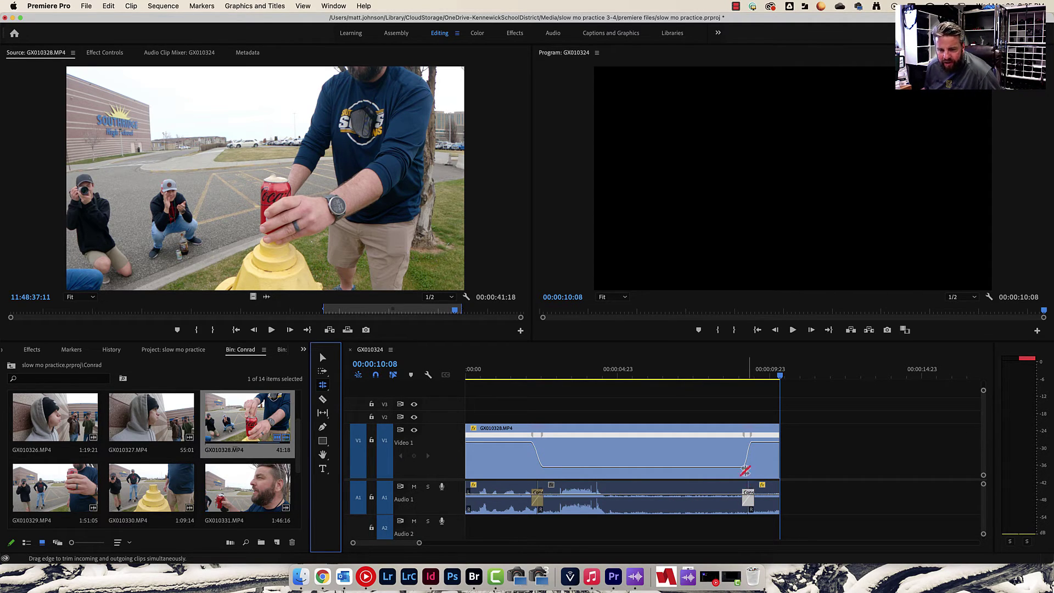
left_click_drag(419, 542, 387, 543)
mouse_move(603, 487)
left_mouse_down()
mouse_move(589, 487)
mouse_move(626, 488)
mouse_move(580, 489)
mouse_move(623, 488)
mouse_move(591, 491)
left_mouse_up()
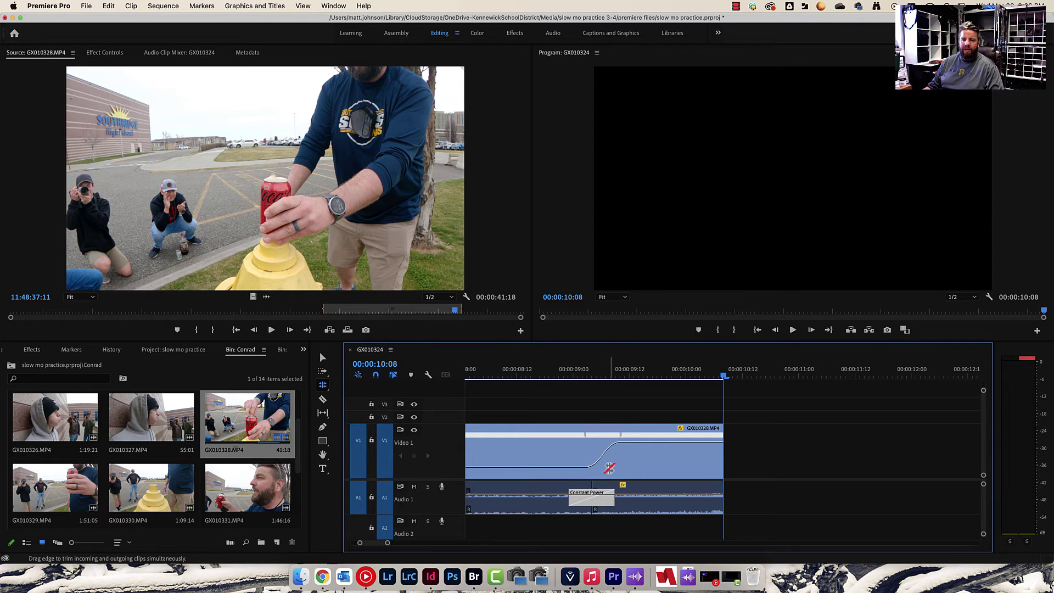
Step: Try rolling the first audio cut later, to the end of the first speed ramp, and play back the transition
scroll(596, 487, "left", 10)
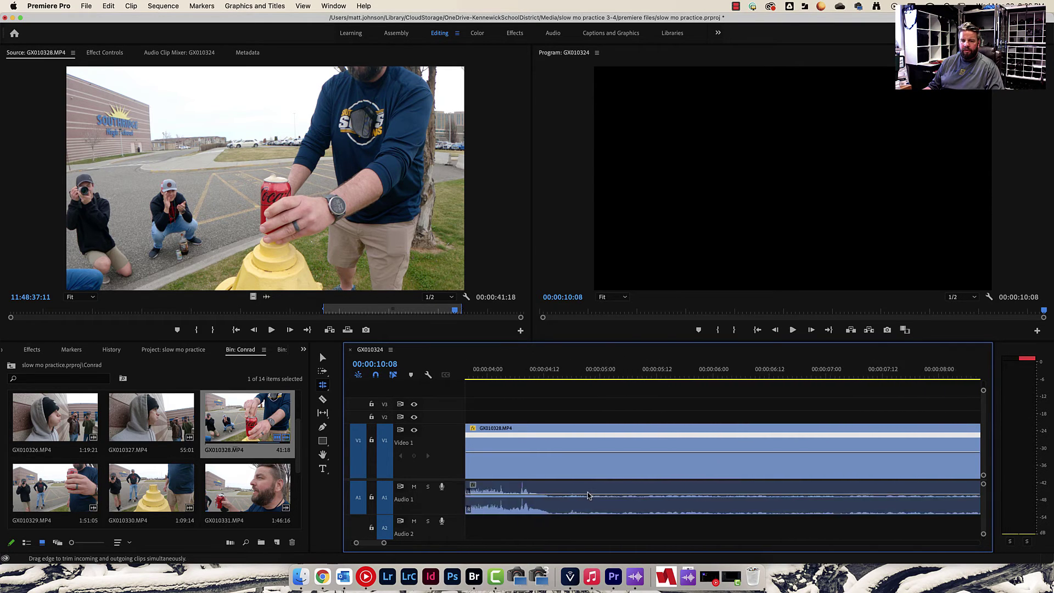
scroll(589, 495, "left", 2)
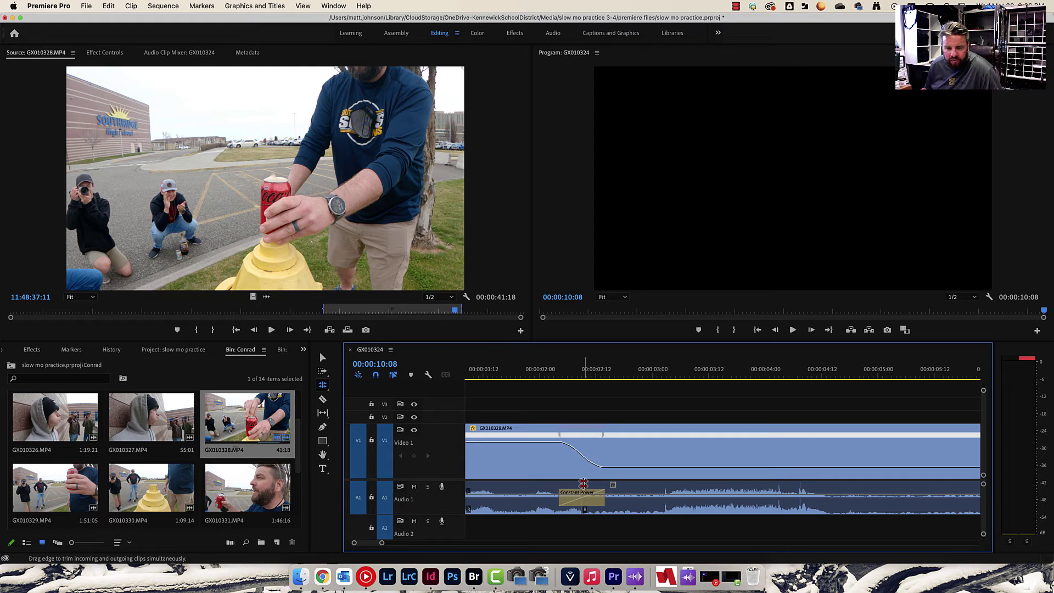
left_click_drag(584, 483, 604, 488)
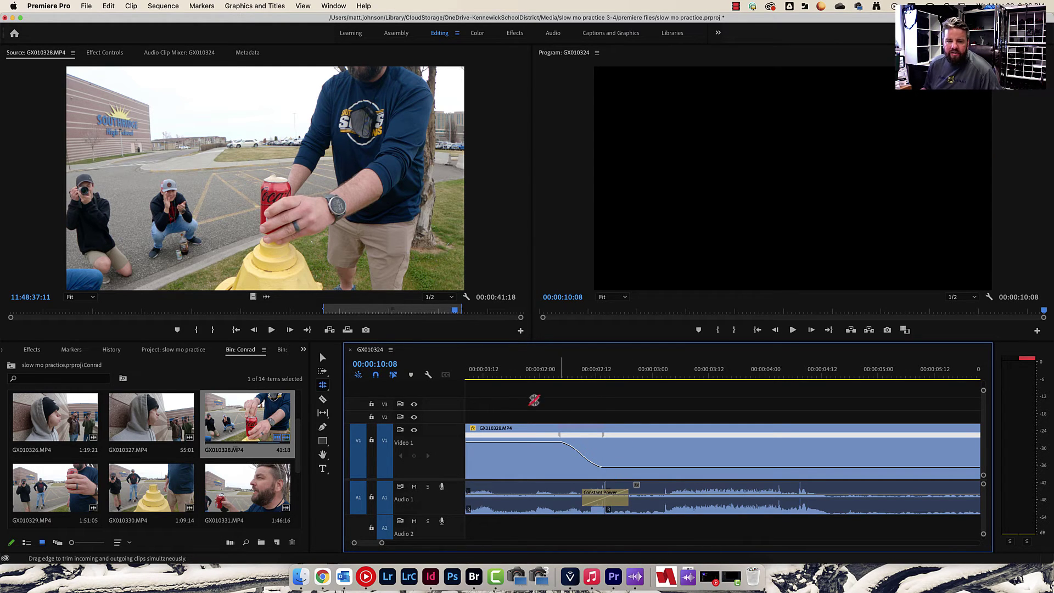
left_click(477, 369)
key("space")
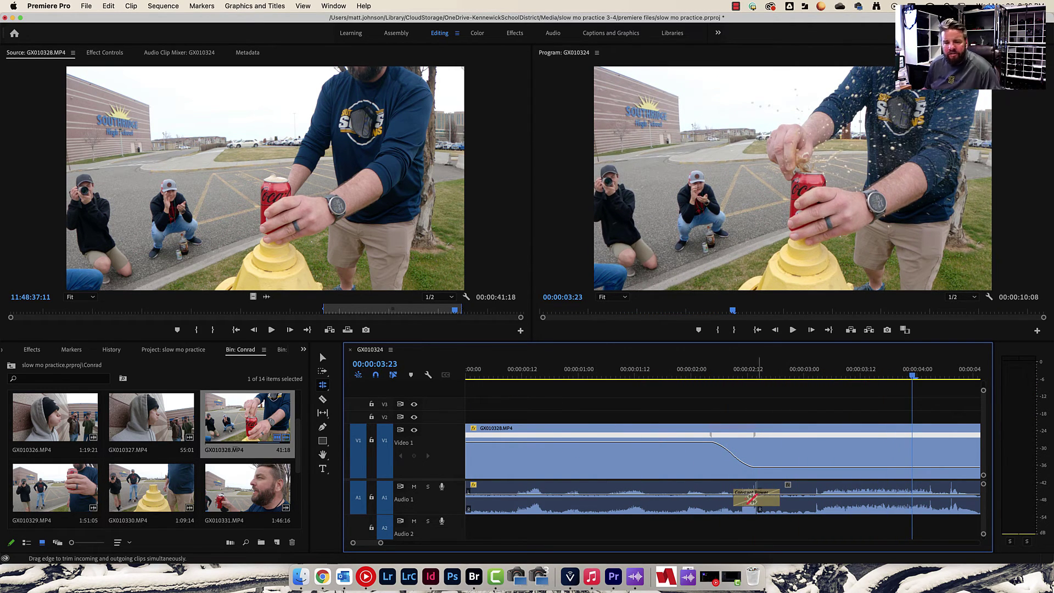
Step: Try rolling the first audio cut earlier, to just before the first speed ramp, and play across it
left_click_drag(756, 487, 705, 494)
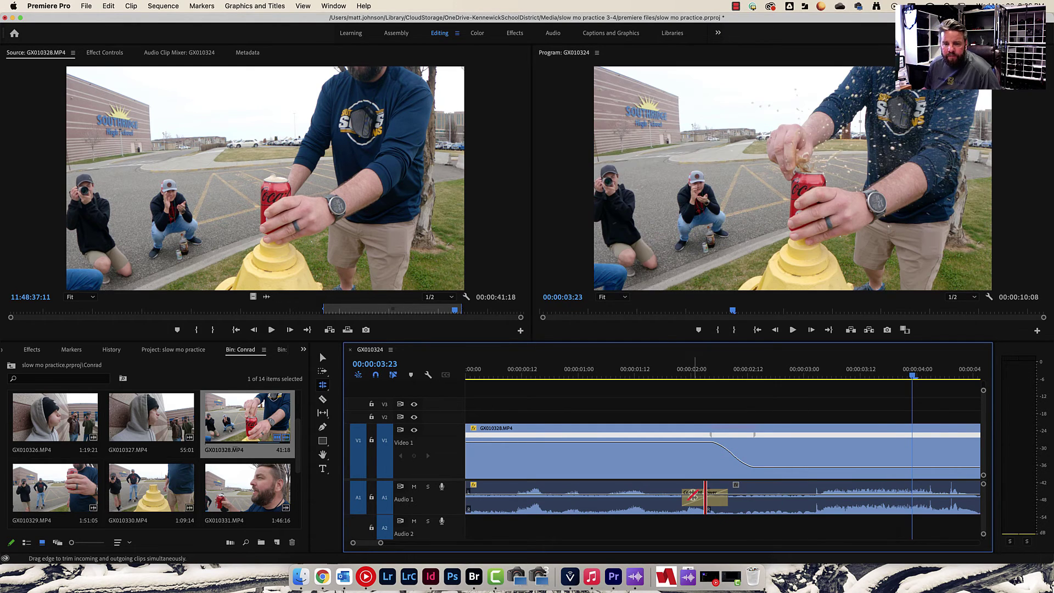
left_click(635, 369)
key("space")
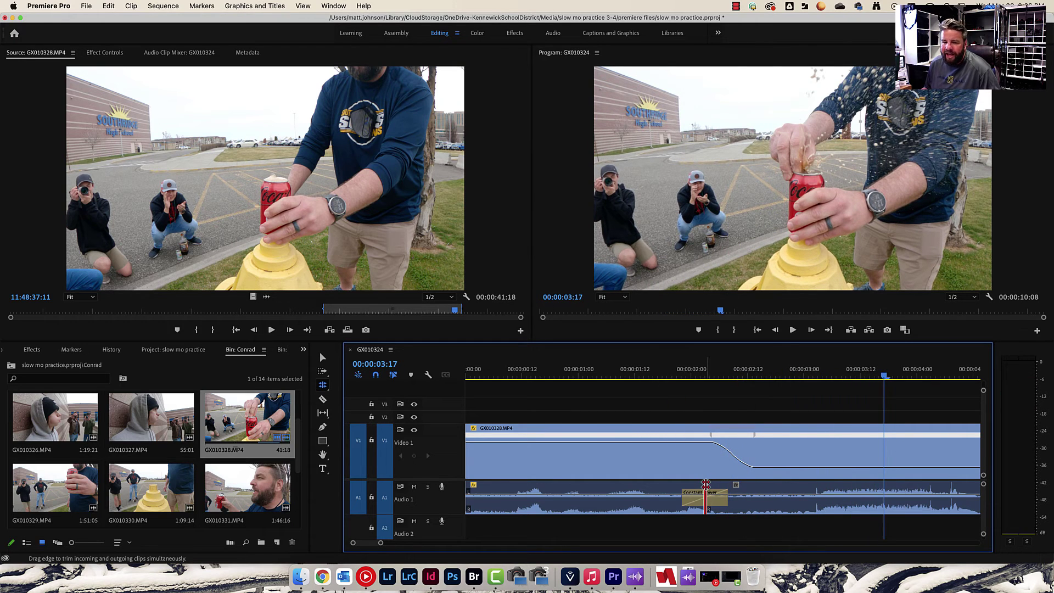
Step: Try rolling the first audio cut into the early part of the first speed ramp and play back the result
left_click_drag(705, 486, 724, 485)
left_click(669, 369)
key("space")
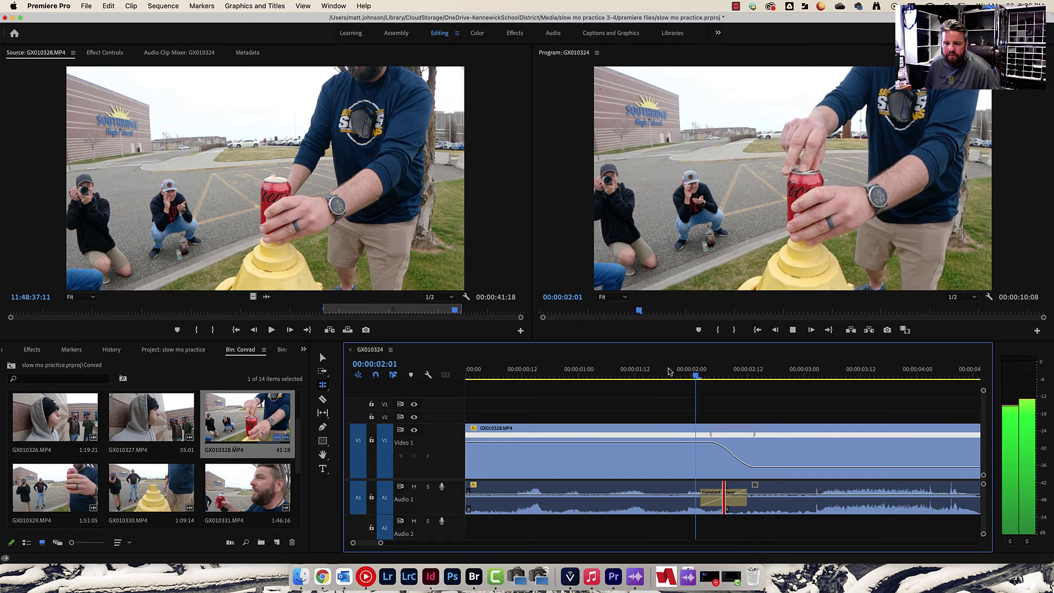
key("space")
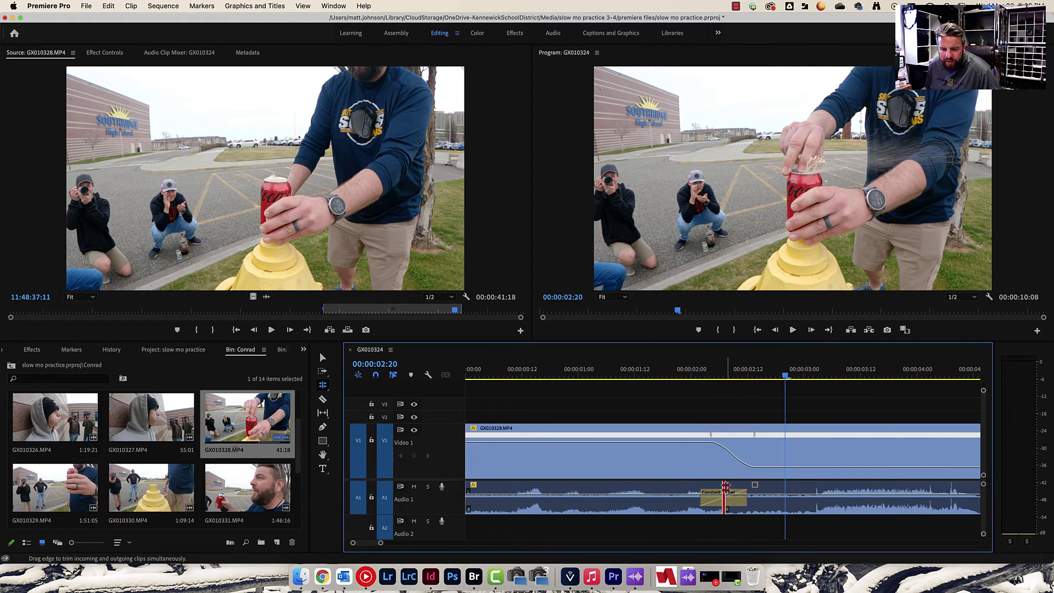
Step: Roll the first audio cut to the middle of the first speed ramp and play the section to check it
left_click_drag(728, 486, 737, 485)
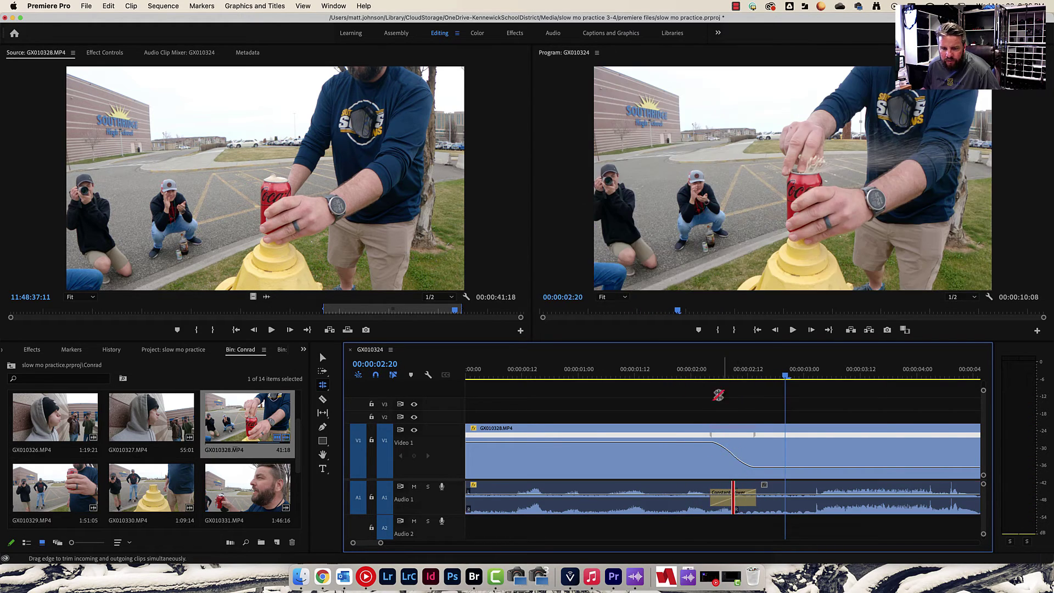
left_click(677, 374)
key("space")
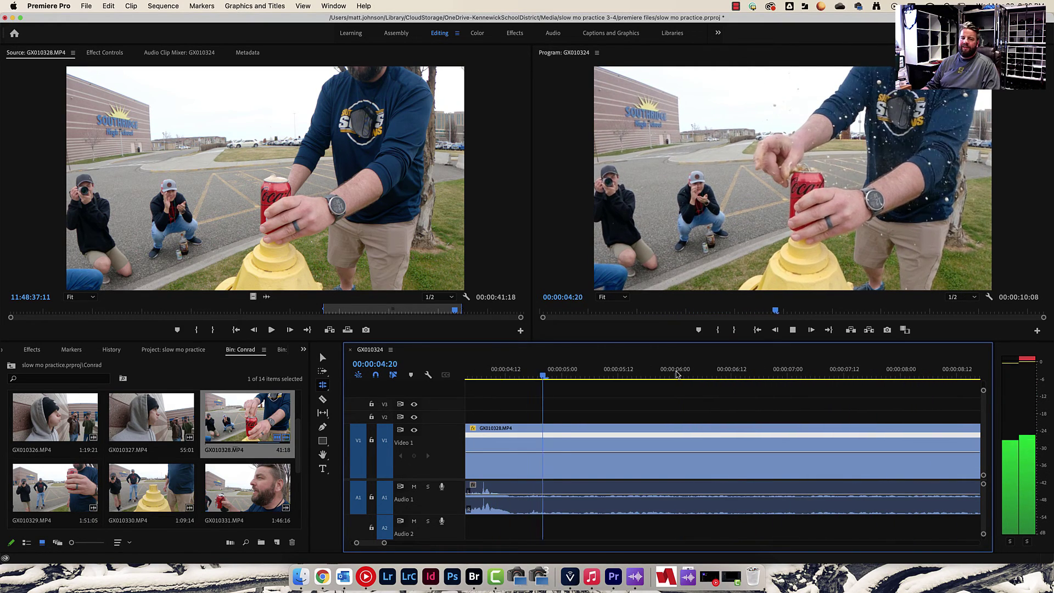
key("space")
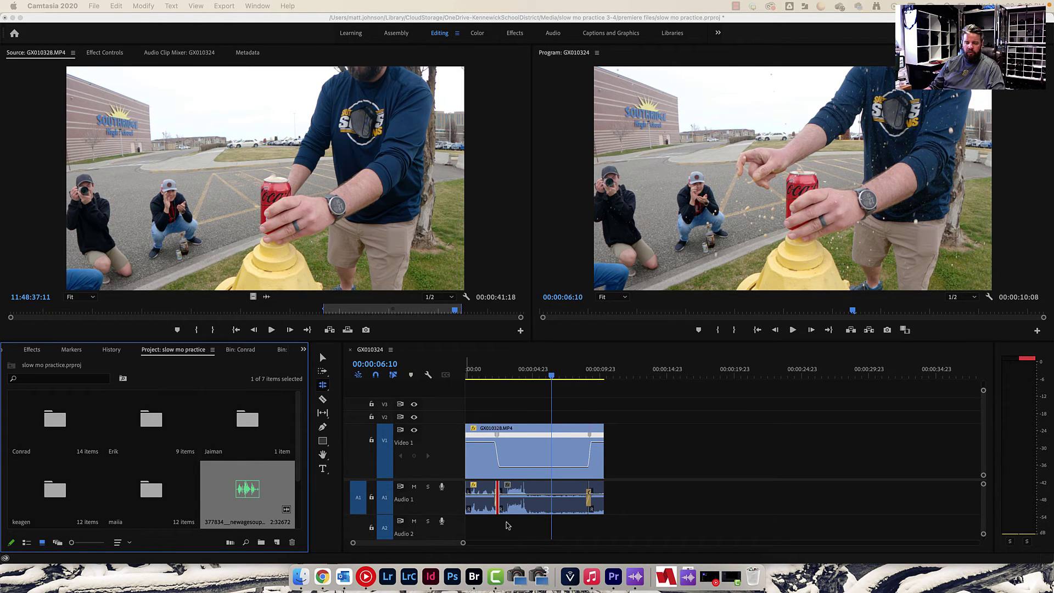
Step: Switch to Chrome, preview the wide forward woosh1.wav sound on Freesound, and minimize the browser
left_click(323, 577)
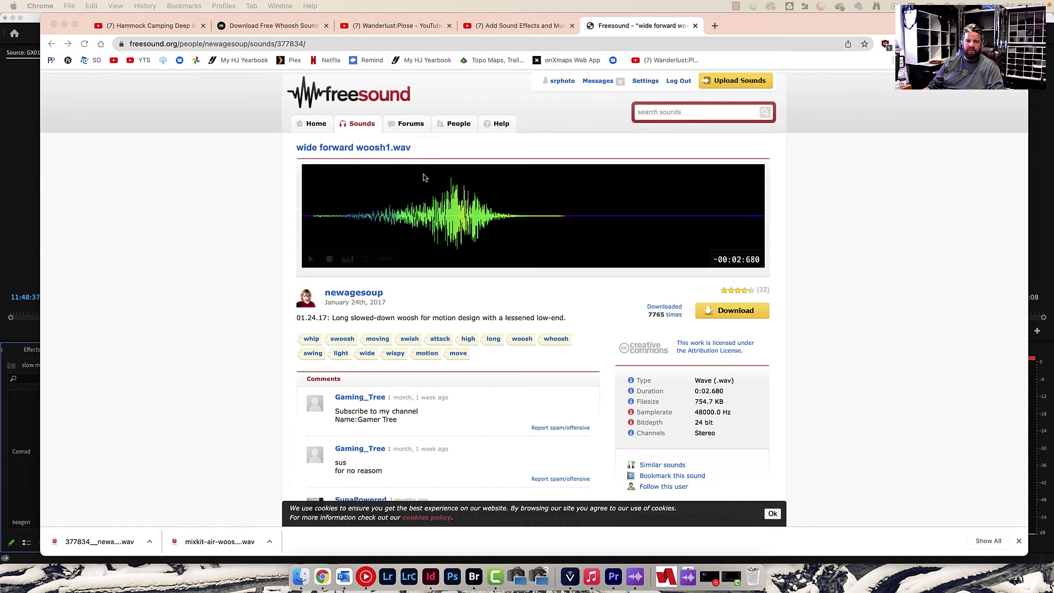
left_click(310, 260)
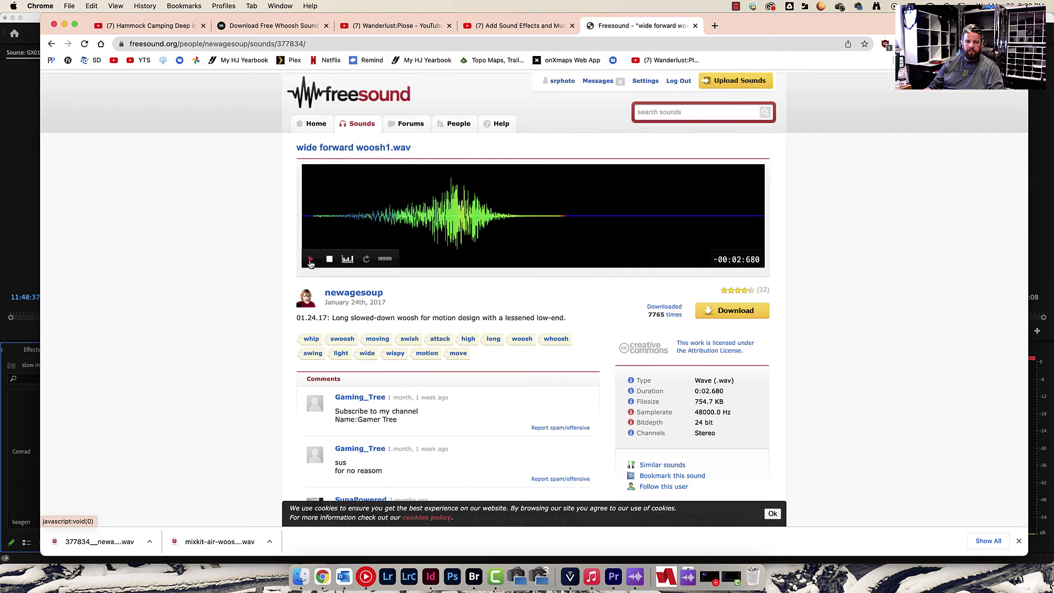
left_click(310, 262)
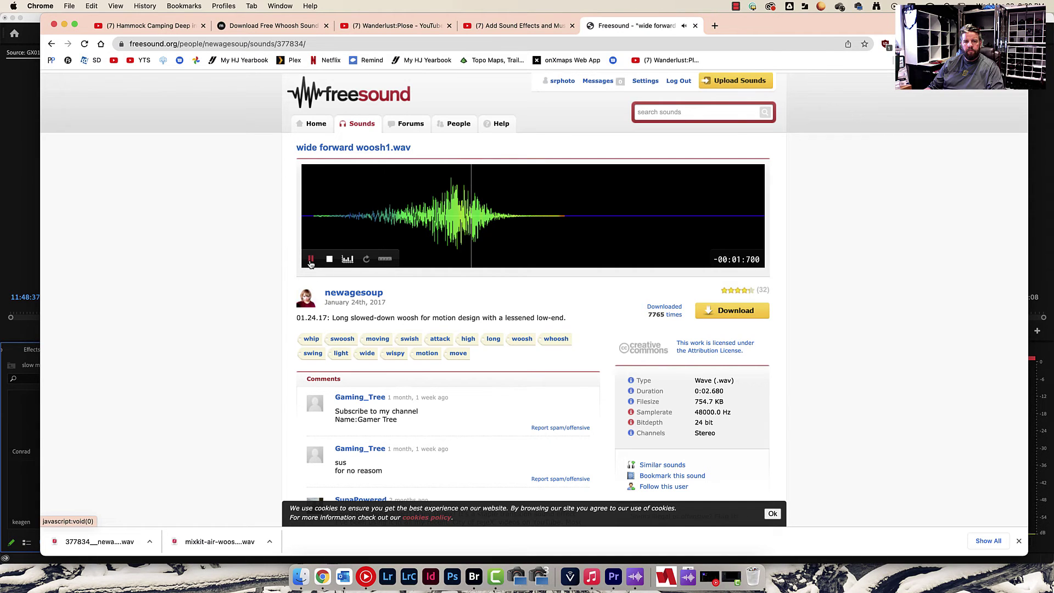
left_click(310, 263)
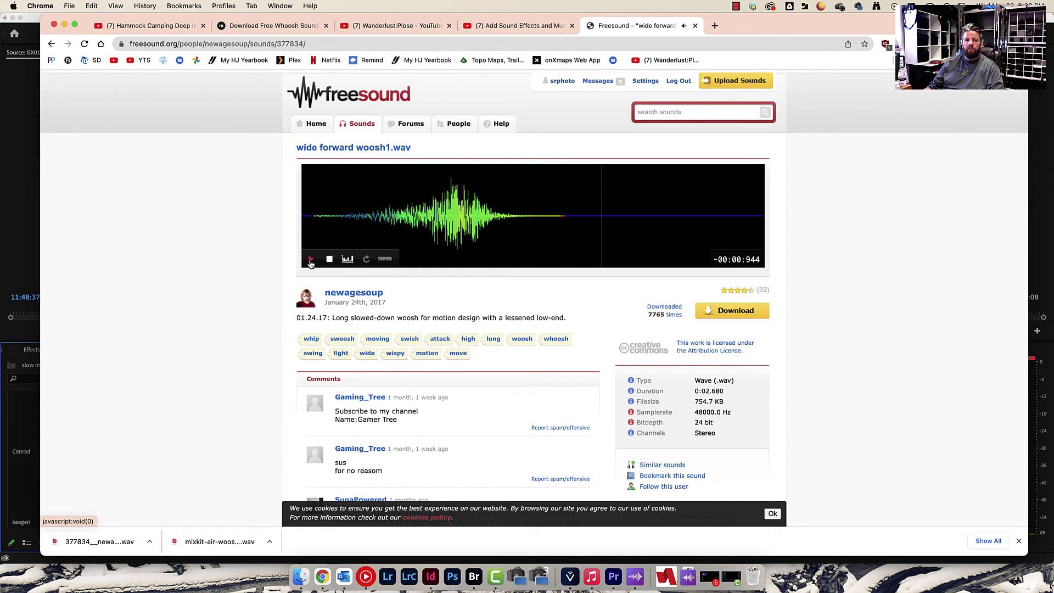
left_click(64, 25)
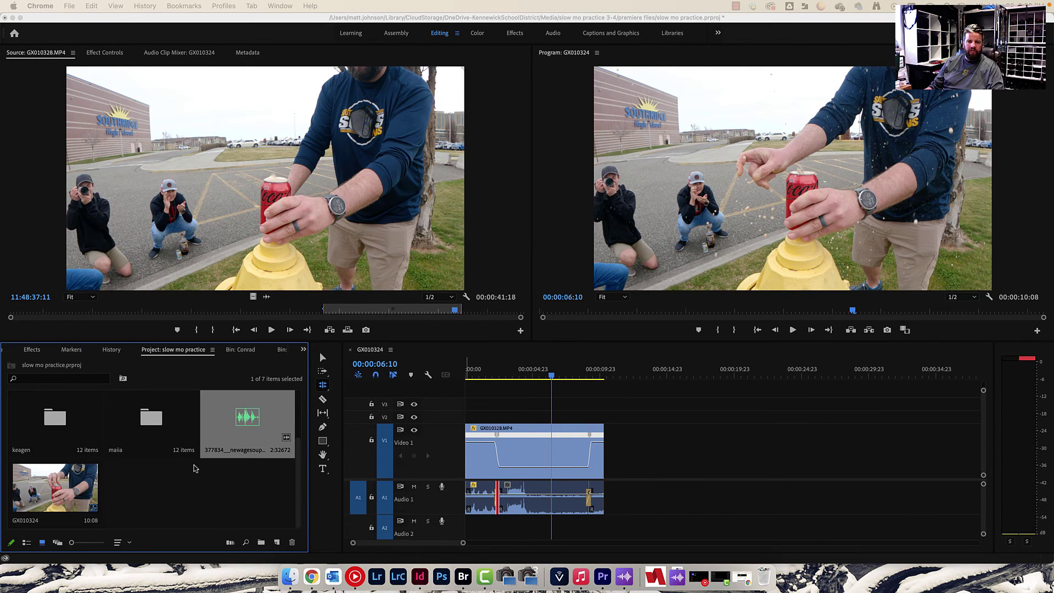
Step: Mark the wide-forward-woosh1 clip from 01;00;17;11 to 01;00;18;07 and place its audio on Audio 2 leading into the second speed ramp
double_click(245, 425)
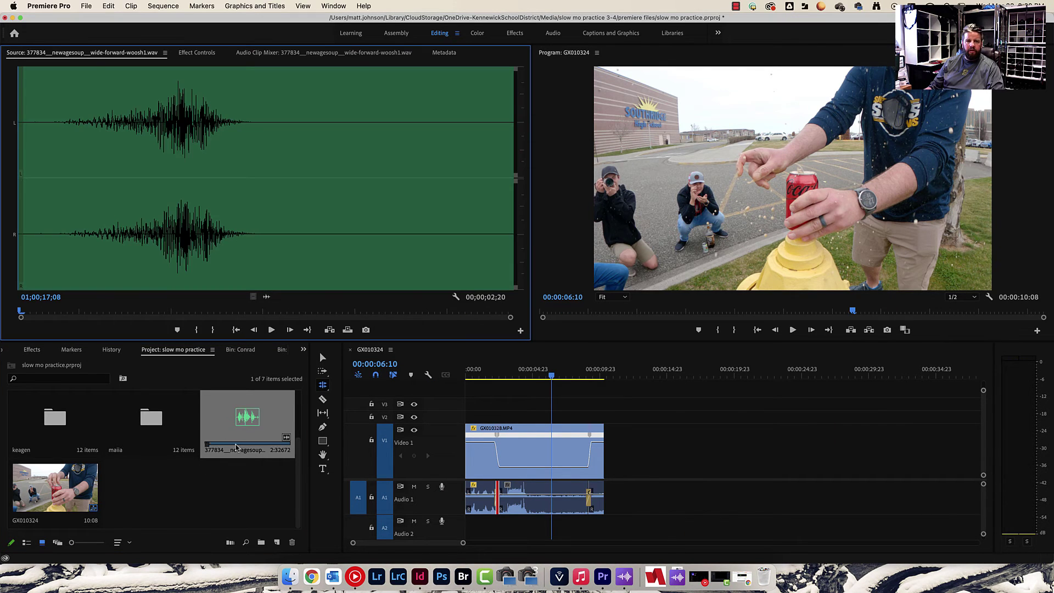
left_click(37, 235)
key("i")
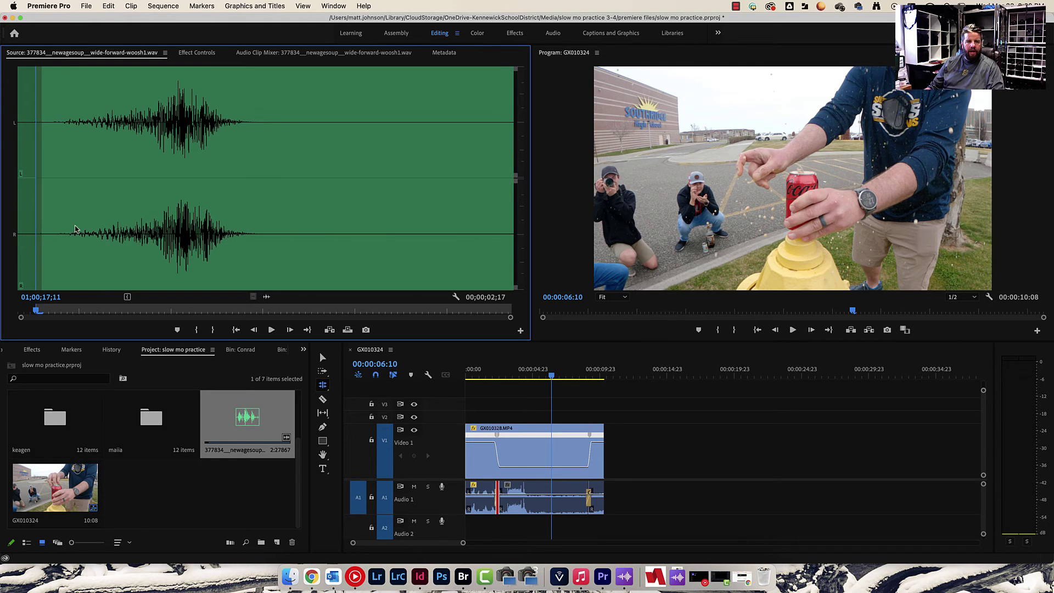
left_click(196, 226)
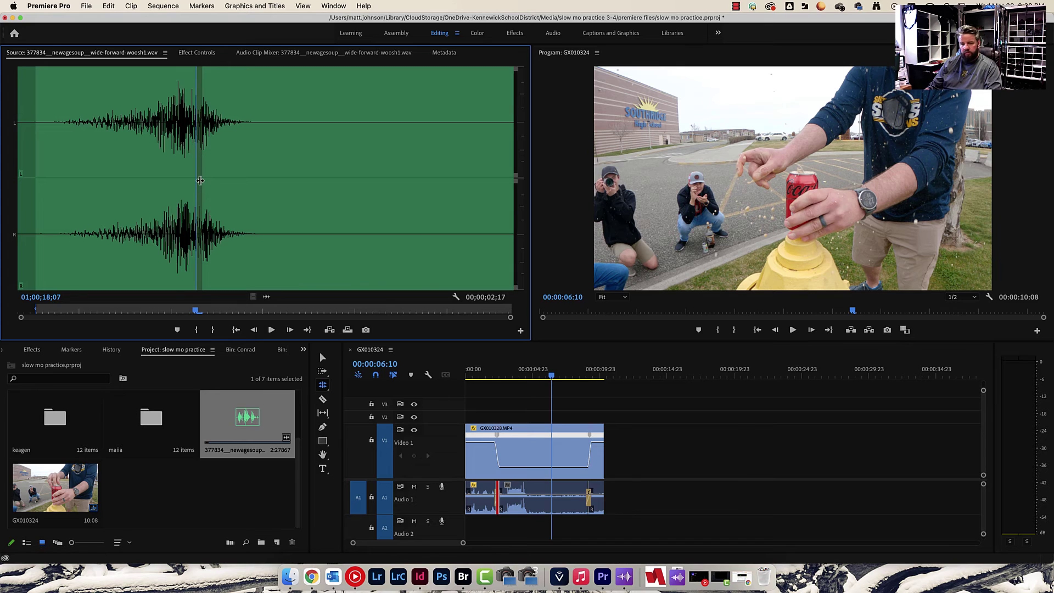
key("o")
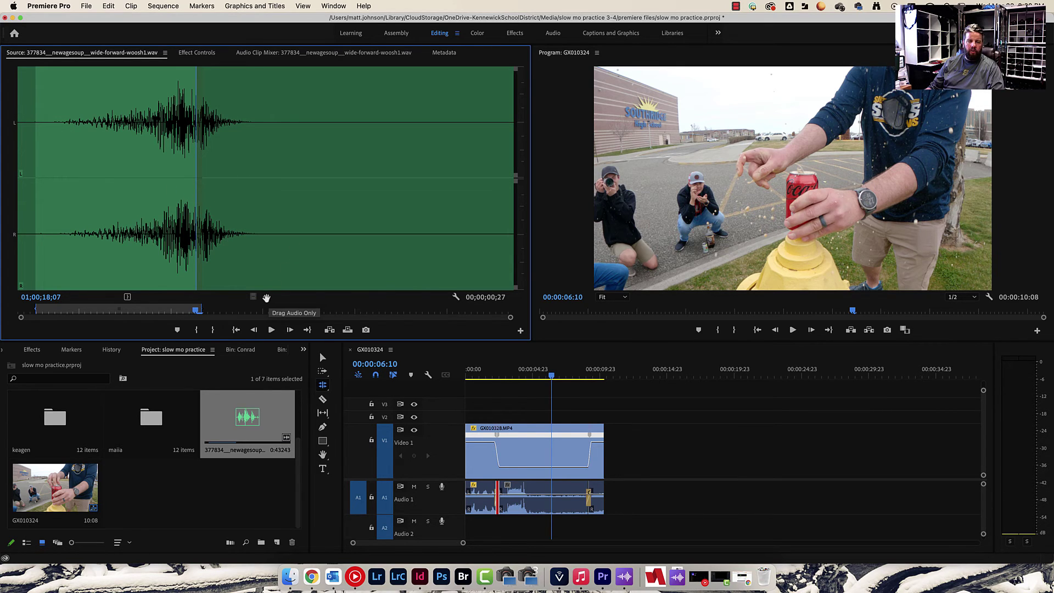
left_click_drag(266, 296, 579, 522)
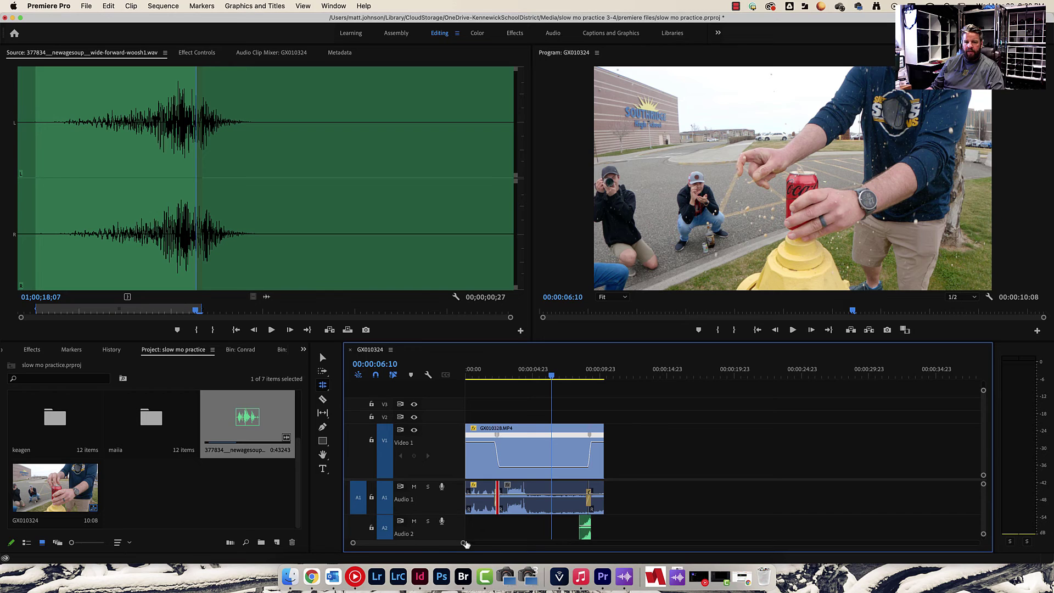
Step: Play the sequence from 00;00;07;18 through the second speed ramp to check the whoosh against the footage
left_click_drag(463, 544, 422, 544)
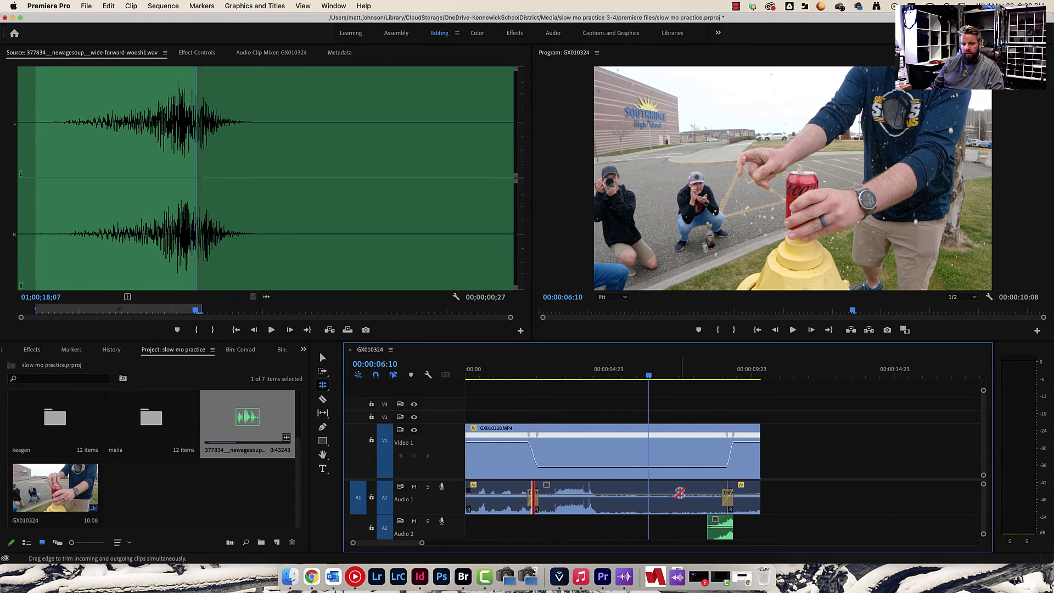
scroll(680, 496, "down", 1)
left_click(687, 377)
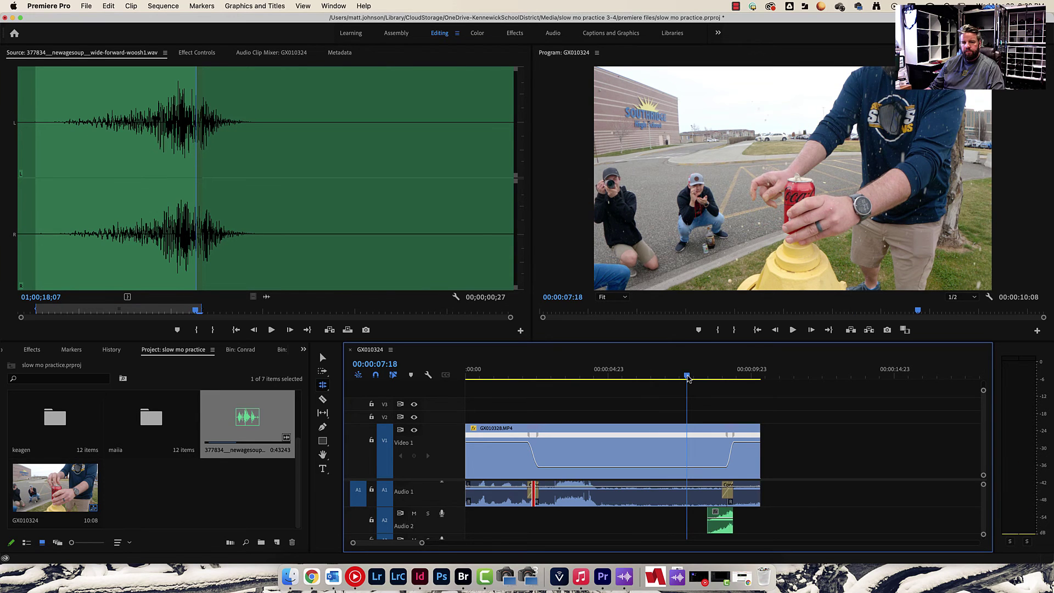
key("space")
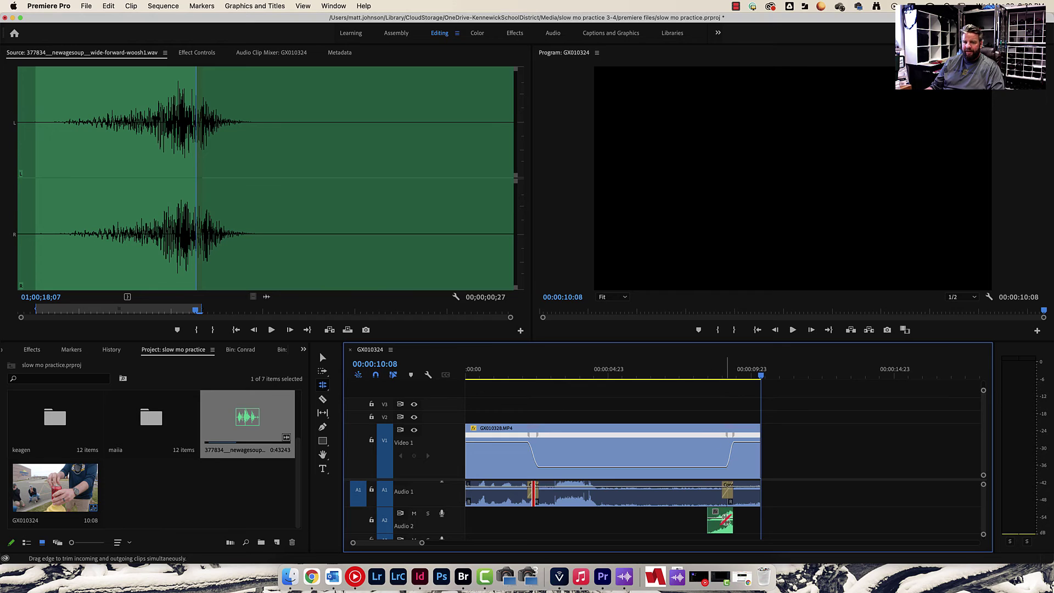
Step: Slightly lower the volume of the whoosh clip at the second speed ramp and play the section again
key("v")
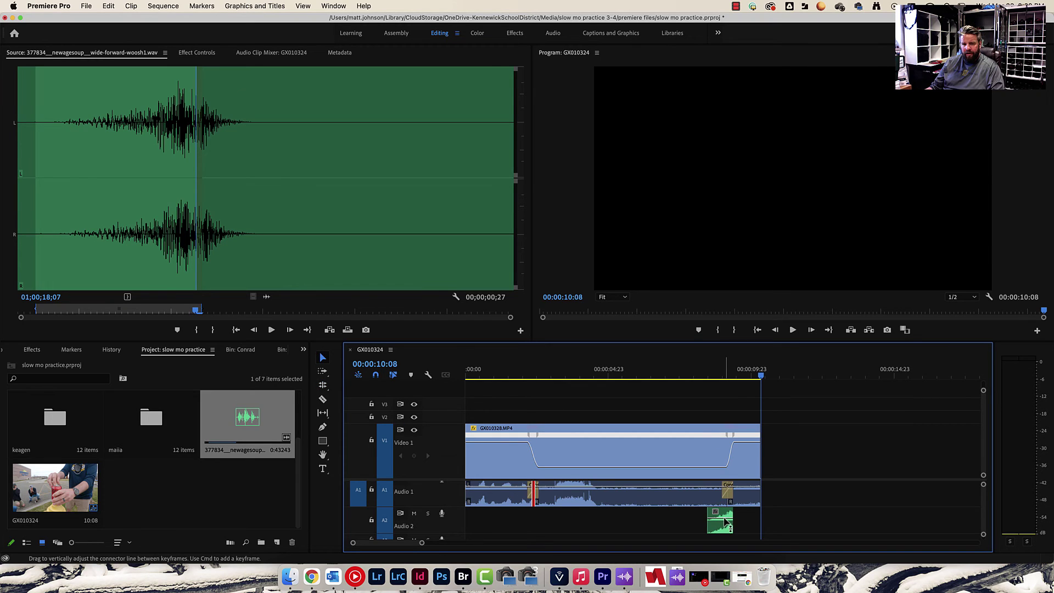
left_click(724, 518)
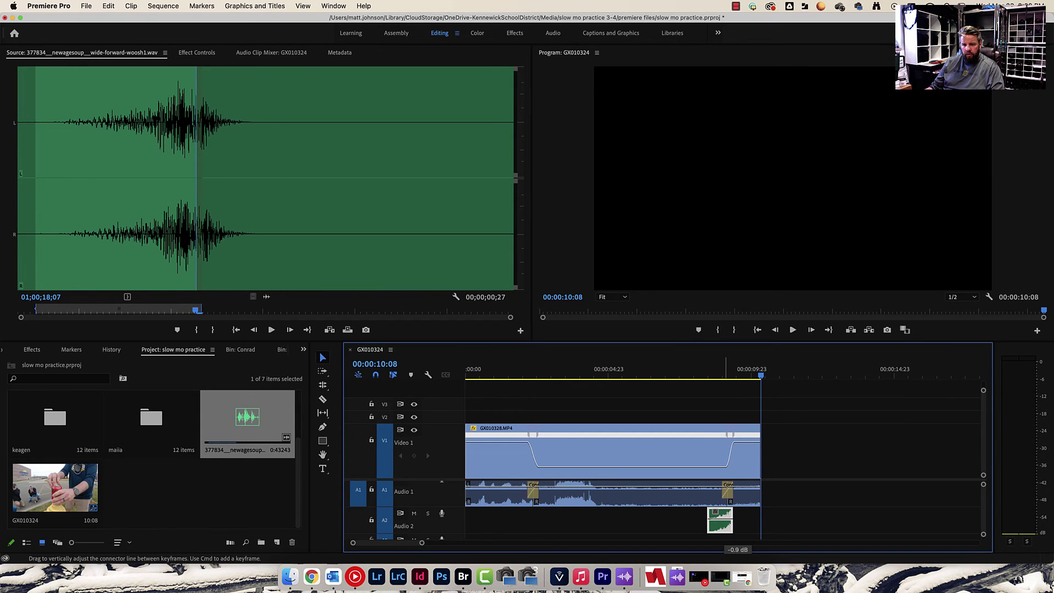
left_click_drag(726, 521, 726, 522)
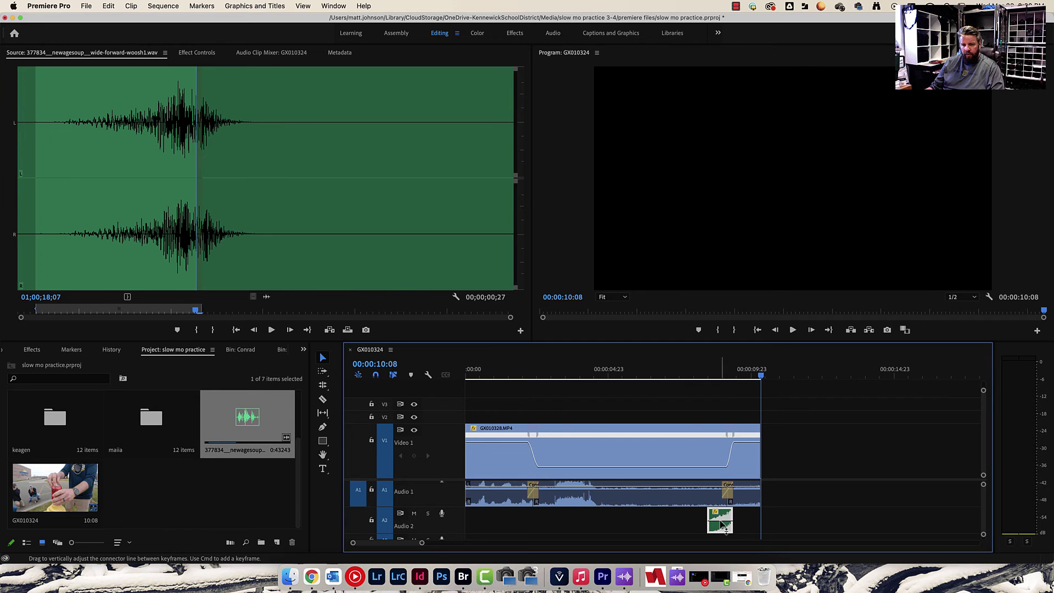
left_click(683, 369)
key("space")
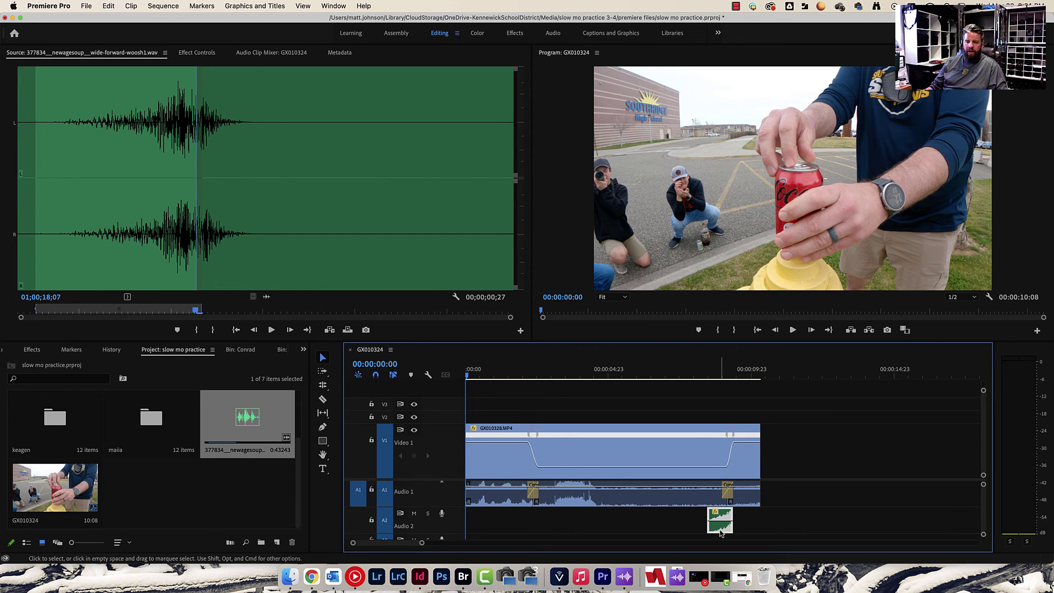
Step: Duplicate the whoosh clip on Audio 2 to the first speed ramp and reverse the copy's speed
scroll(725, 530, "right", 2)
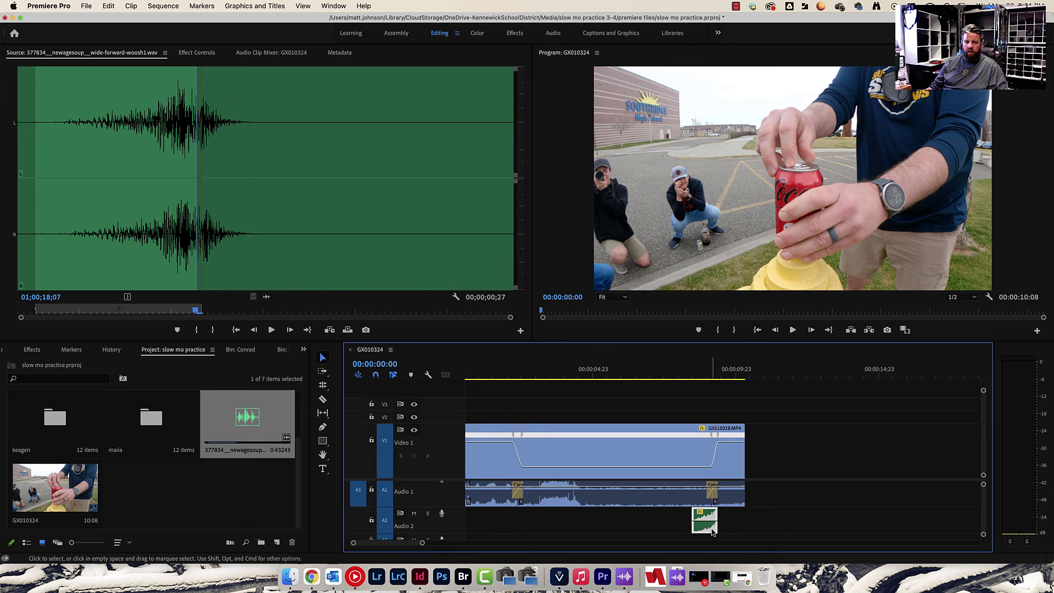
left_click_drag(708, 532, 513, 530)
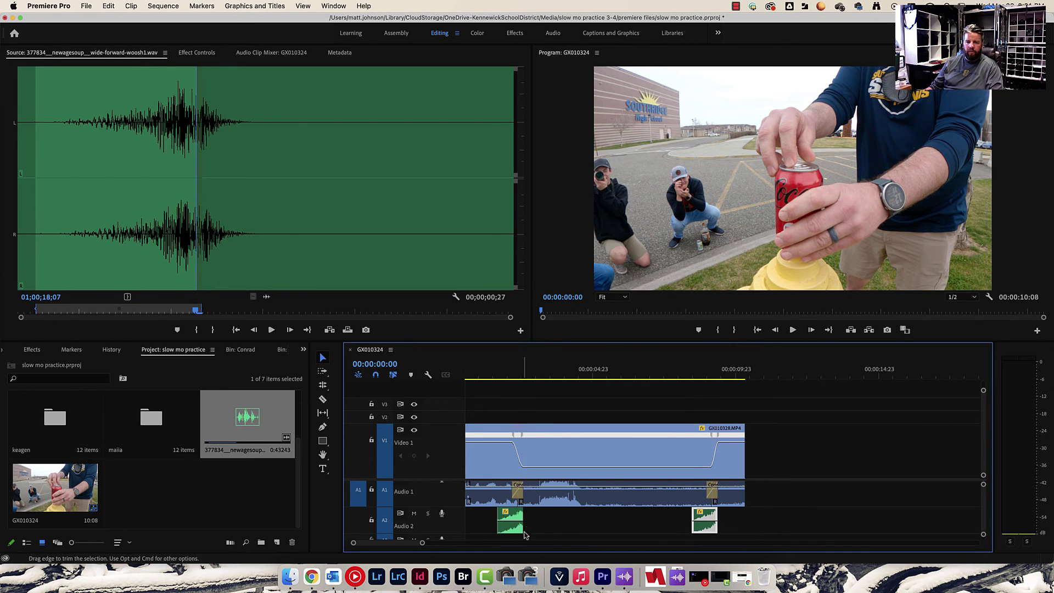
right_click(513, 531)
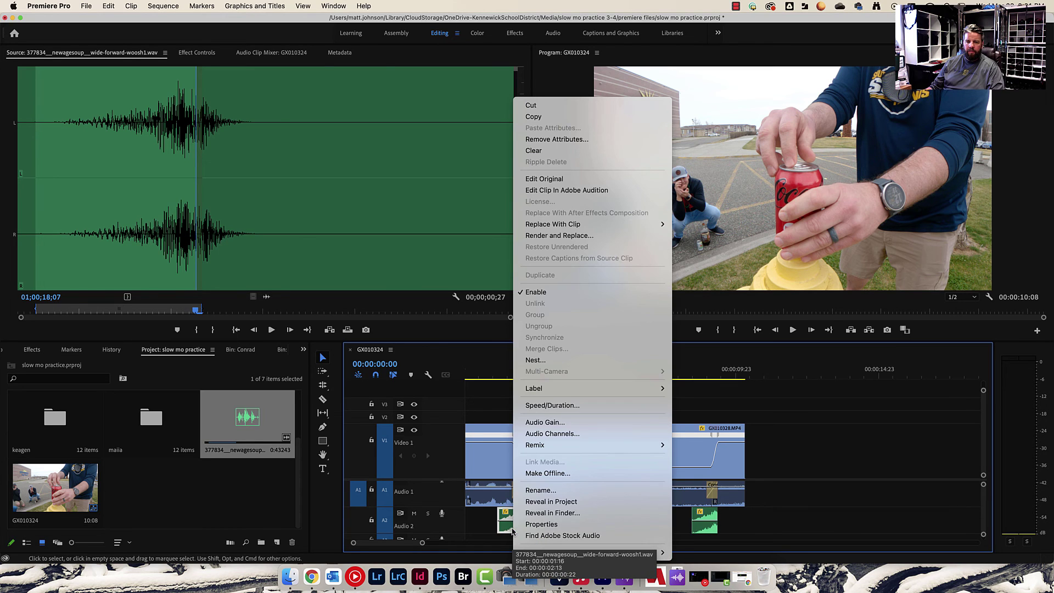
left_click(552, 405)
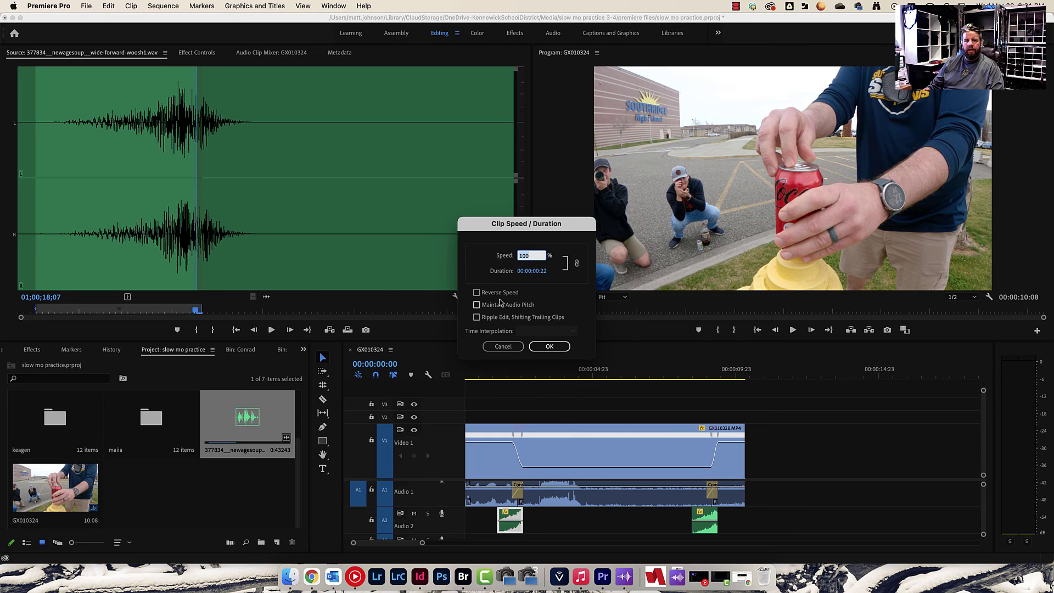
left_click(550, 347)
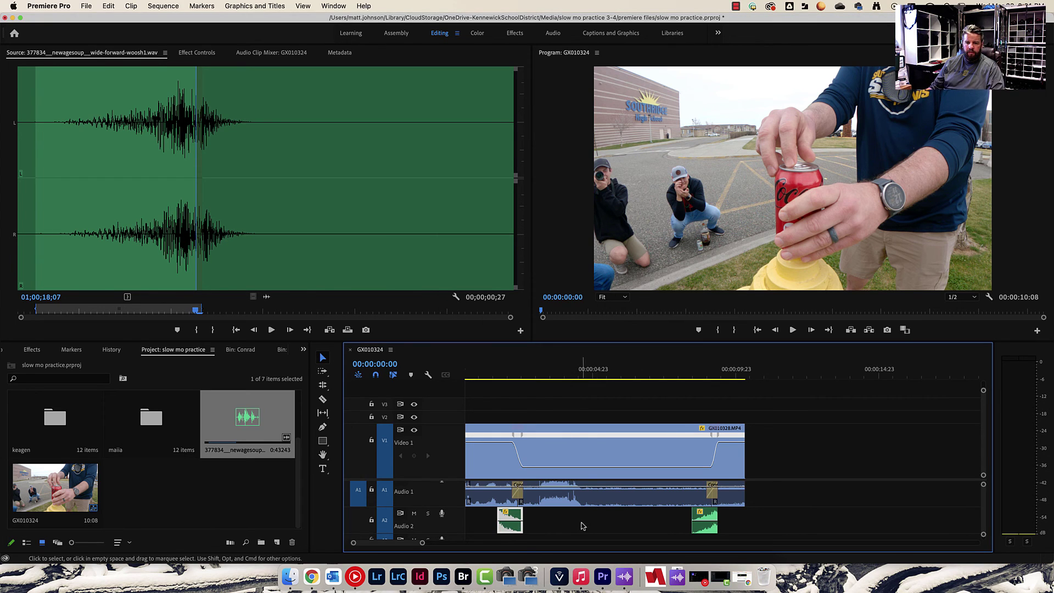
Step: Shift the reversed whoosh later so it straddles the first speed ramp, and play from 00:00:01:05 to check it
left_click_drag(518, 532, 532, 529)
left_click_drag(489, 374, 485, 374)
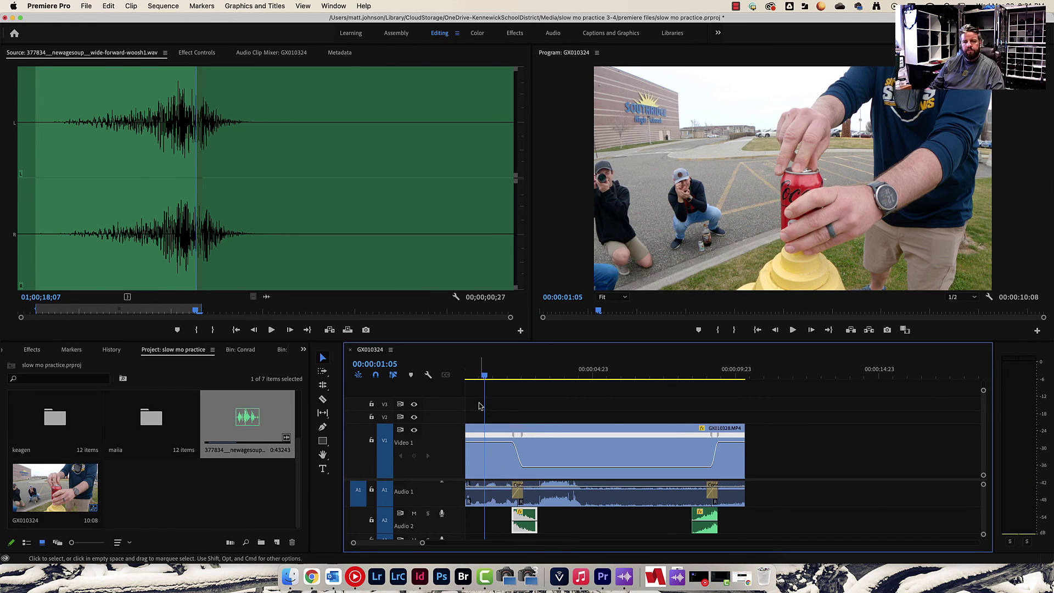
key("space")
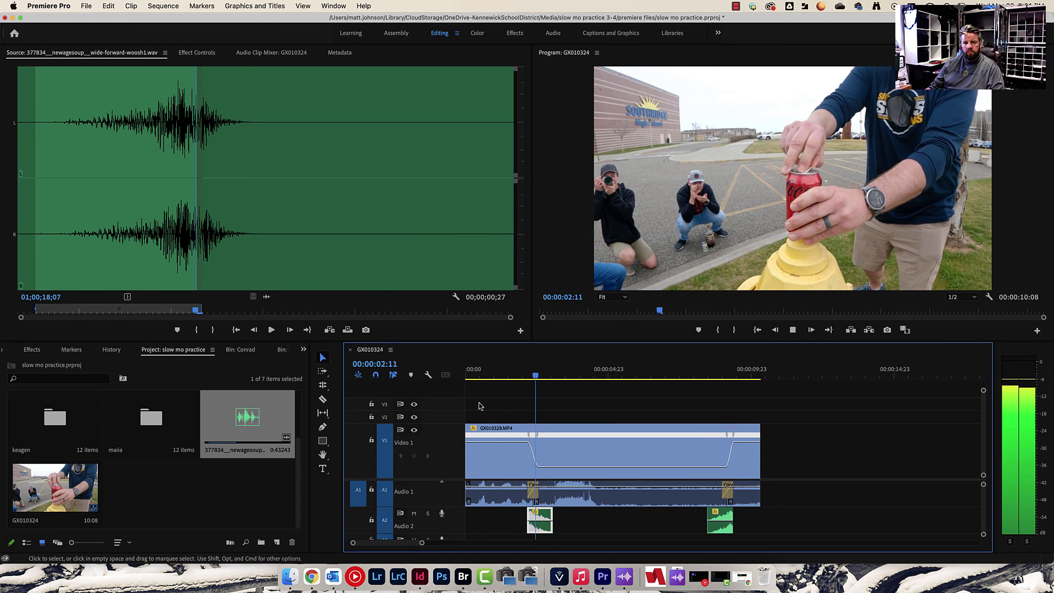
key("space")
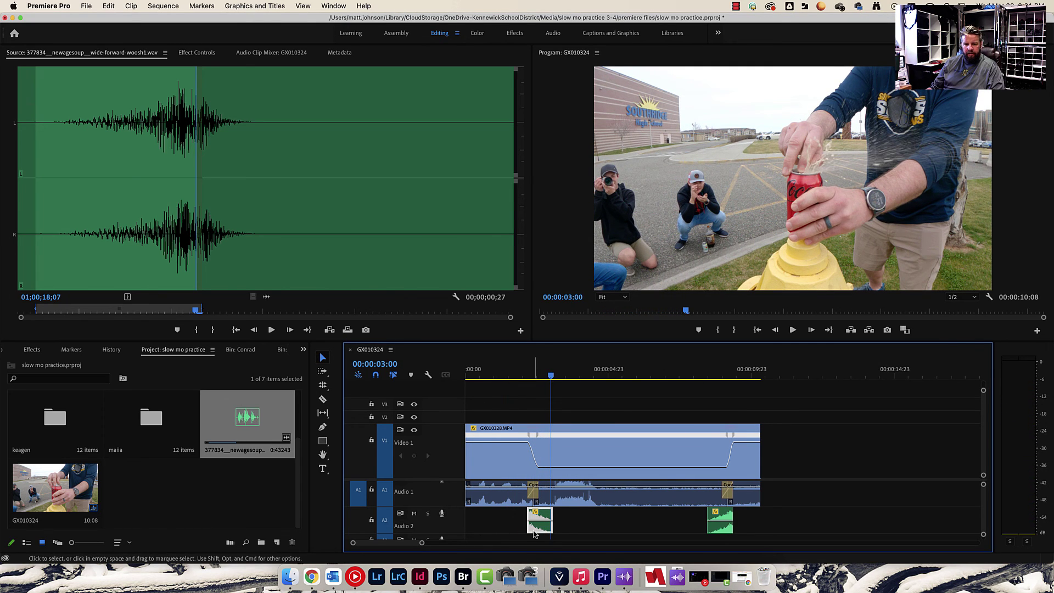
Step: Nudge the reversed whoosh slightly later so it starts within the first ramp's audio crossfade, and play the section back
left_click_drag(536, 531, 541, 531)
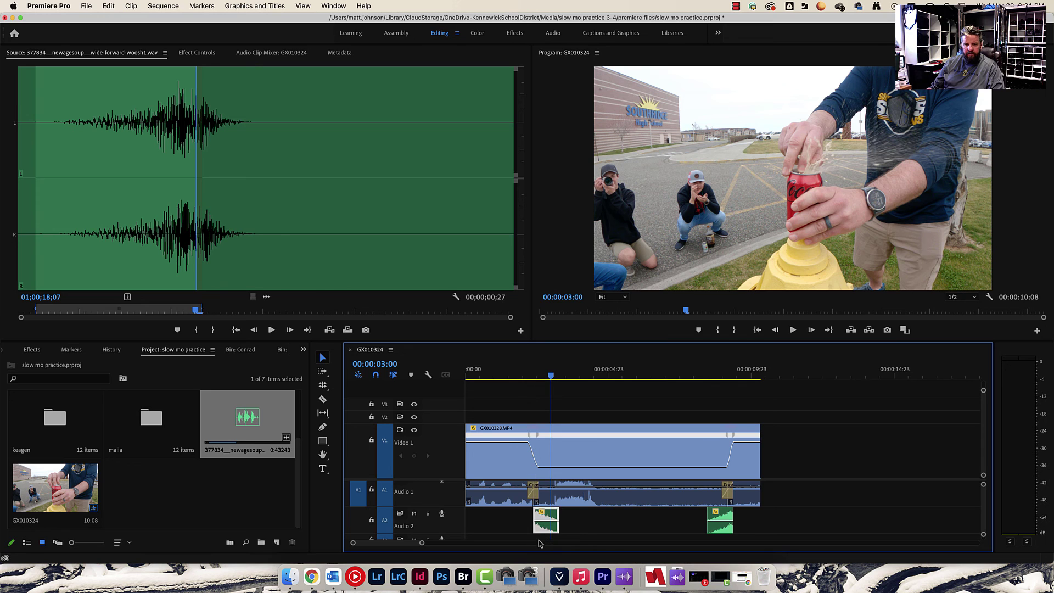
left_click(518, 369)
key("space")
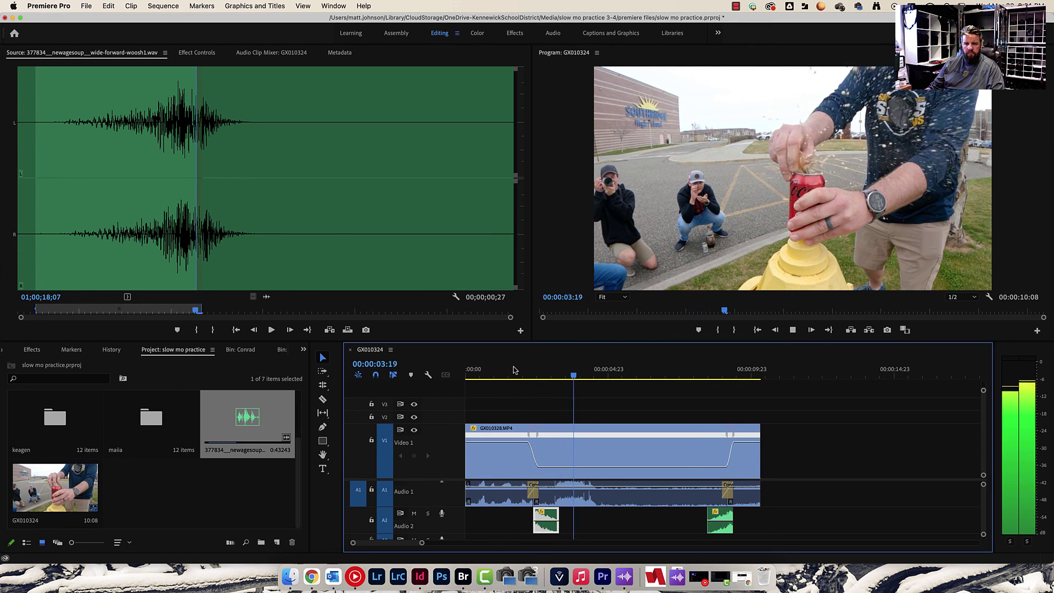
key("space")
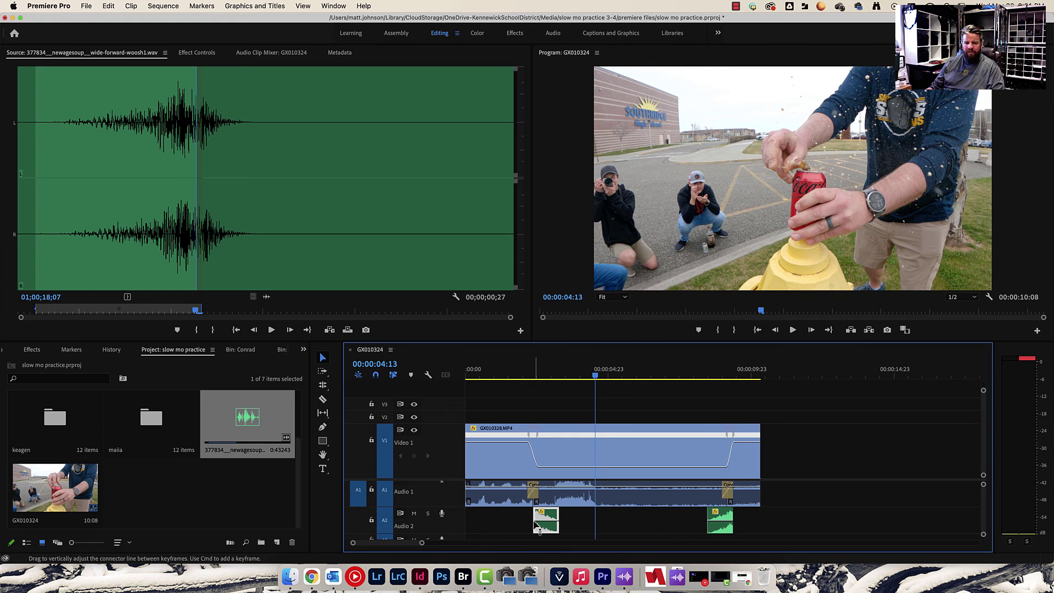
Step: Apply the default transition to the start of the reversed whoosh, shorten it to a brief fade-in, and play the sequence to the end
right_click(536, 516)
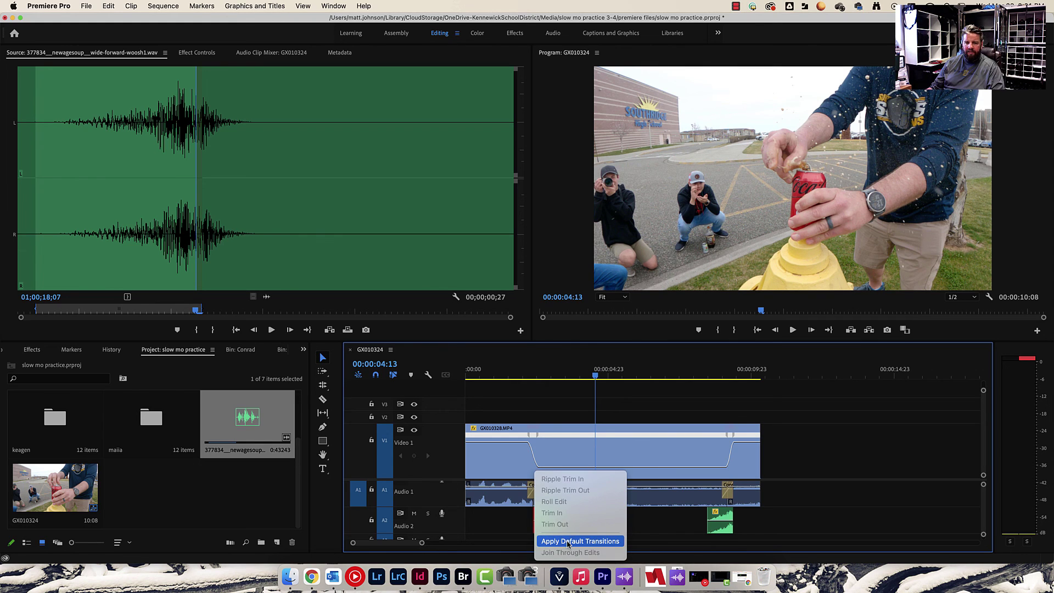
left_click(568, 541)
left_click_drag(556, 526, 537, 526)
left_click(517, 370)
key("space")
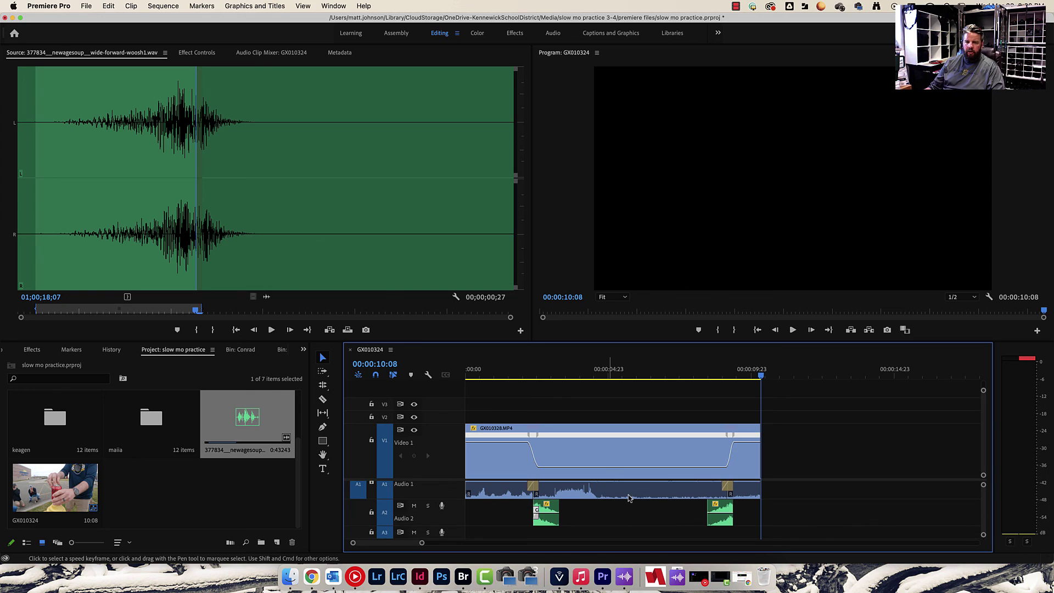
scroll(560, 501, "up", 2)
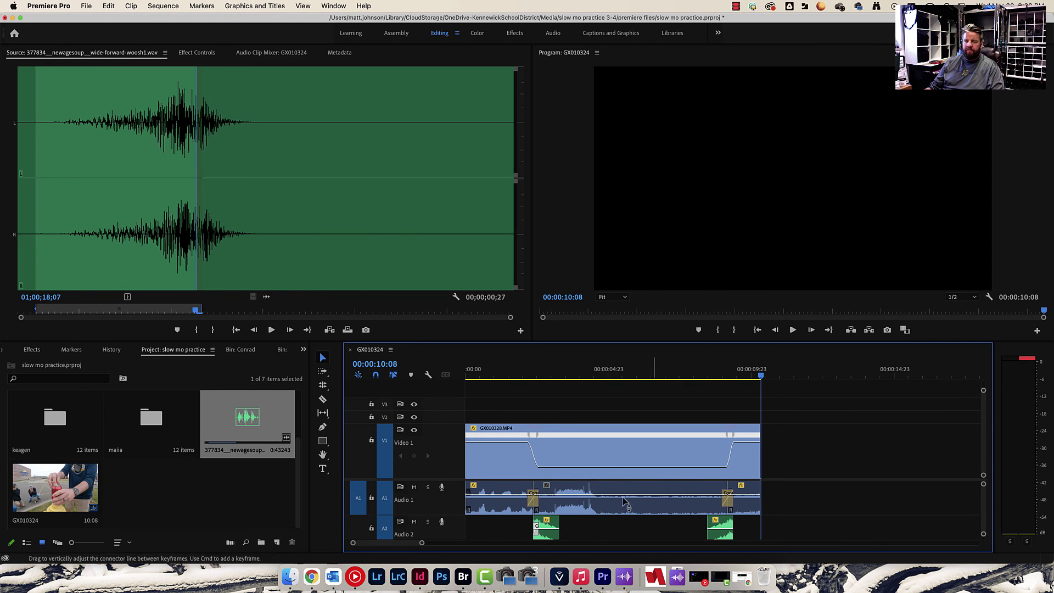